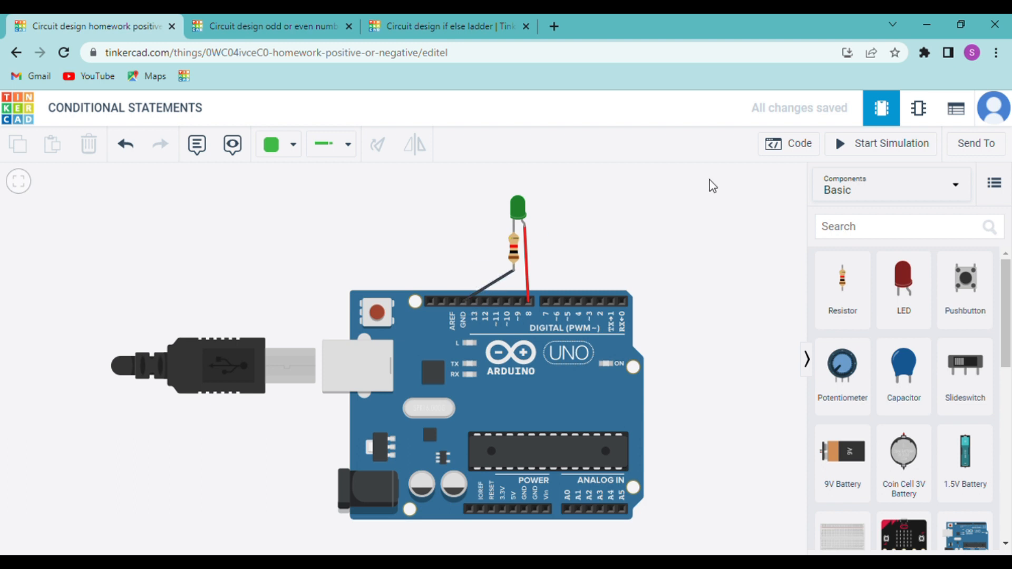
# Step: Show the Arduino code, change the if condition to b>a and run the simulation
pyautogui.click(799, 153)
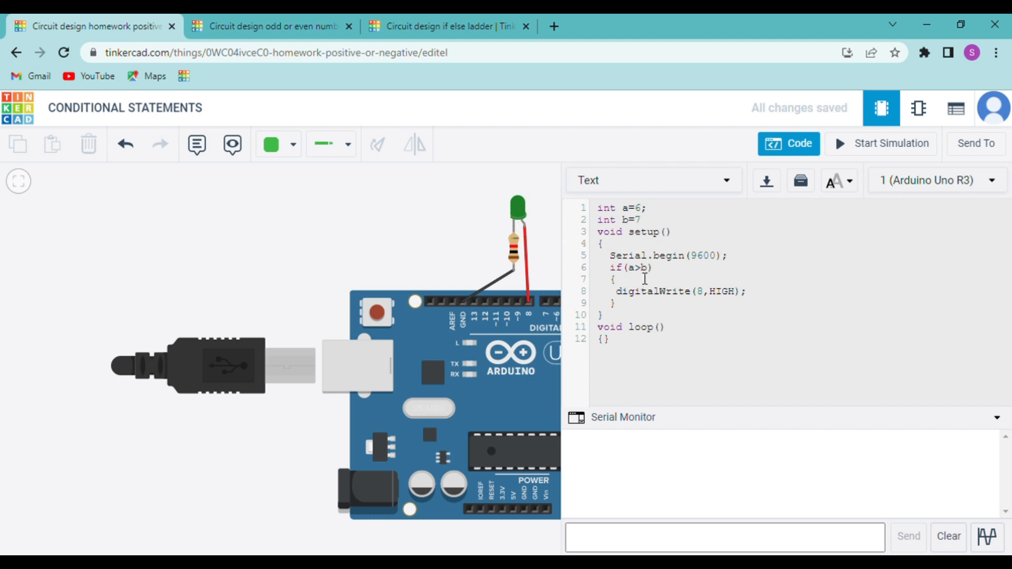
pyautogui.press('BackSpace')
pyautogui.write('b')
pyautogui.click(652, 269)
pyautogui.press('BackSpace')
pyautogui.write('a')
pyautogui.click(839, 154)
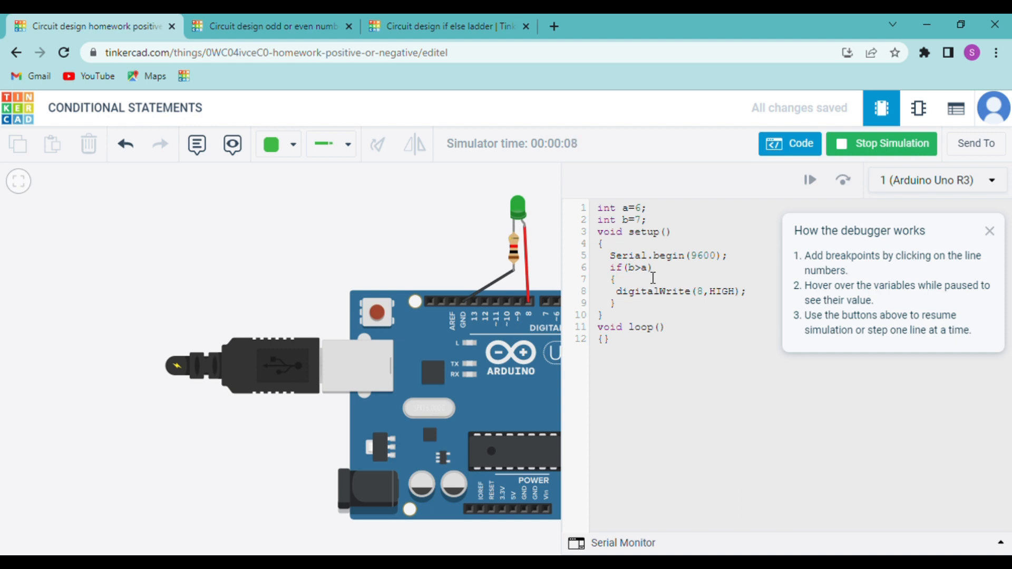
# Step: Delete the declaration of variable b and change the if condition to a>0
pyautogui.moveTo(650, 220); pyautogui.dragTo(601, 230)
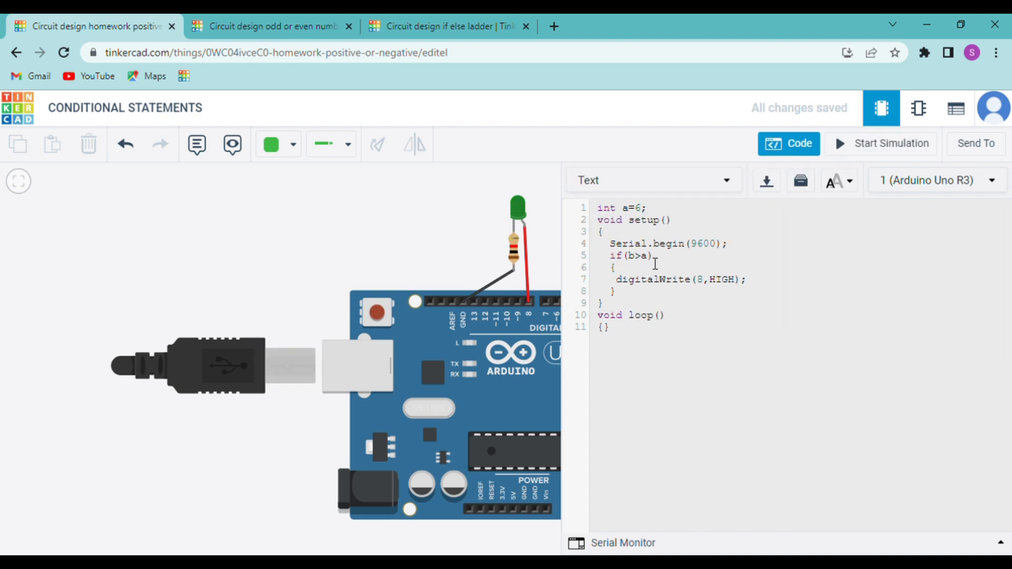
pyautogui.press('BackSpace')
pyautogui.press('BackSpace')
pyautogui.write('a>0')
# Step: Add an else block after the if block containing digitalWrite(9,HIGH);
pyautogui.click(630, 296)
pyautogui.press('Return')
pyautogui.write('else{')
pyautogui.press('Return')
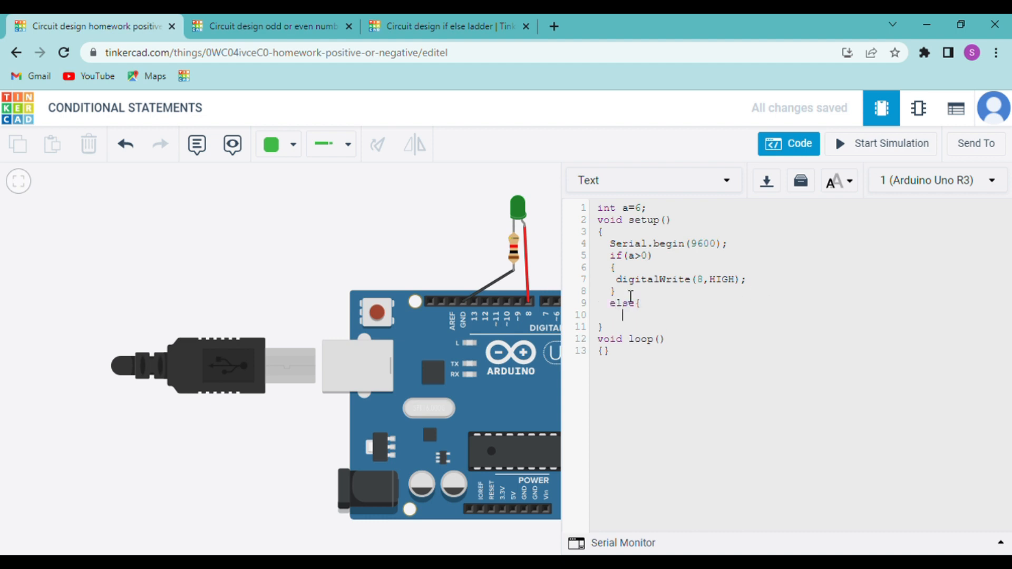
pyautogui.write('digitalWrite(9,HIGH);')
pyautogui.press('Return')
pyautogui.write('}')
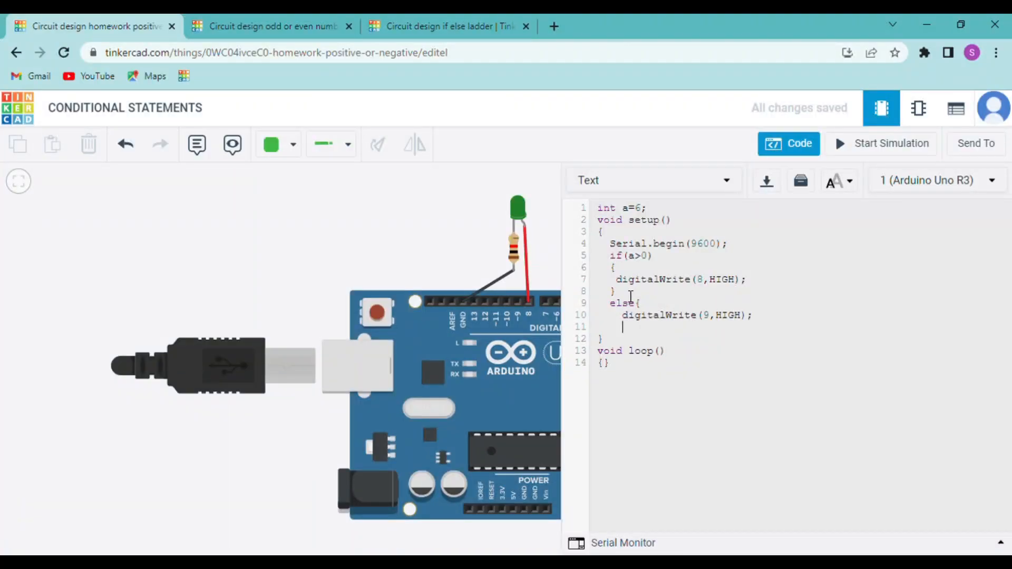
# Step: Place a red LED to the left of the green LED with a resistor below its cathode
pyautogui.click(533, 282)
pyautogui.moveTo(905, 306); pyautogui.dragTo(485, 234)
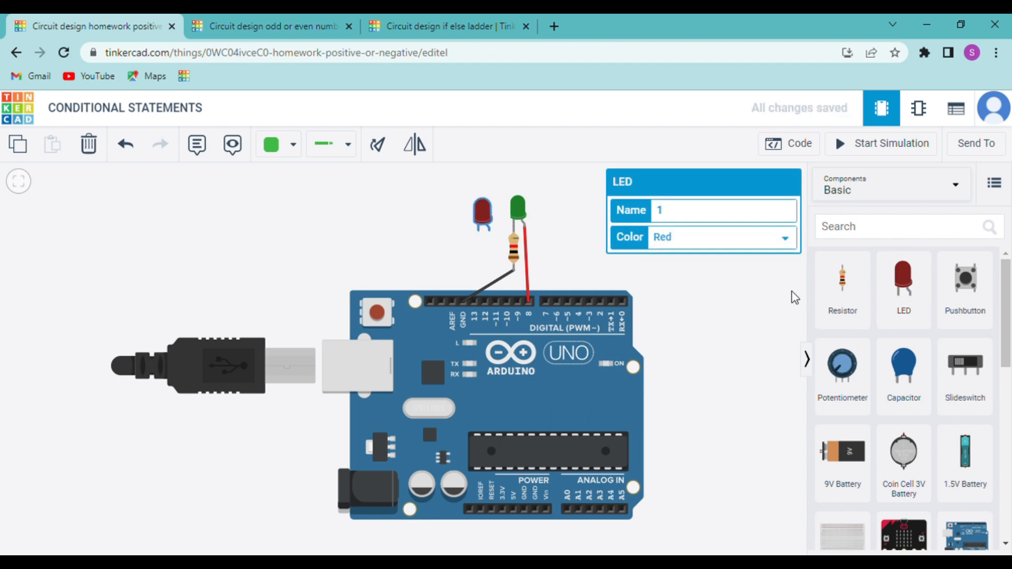
pyautogui.moveTo(838, 285)
pyautogui.mouseDown()
pyautogui.moveTo(712, 289)
pyautogui.moveTo(492, 271)
pyautogui.moveTo(481, 257)
pyautogui.mouseUp()
# Step: Connect the red LED's resistor to the Arduino GND pin with a black wire
pyautogui.click(479, 273)
pyautogui.click(464, 303)
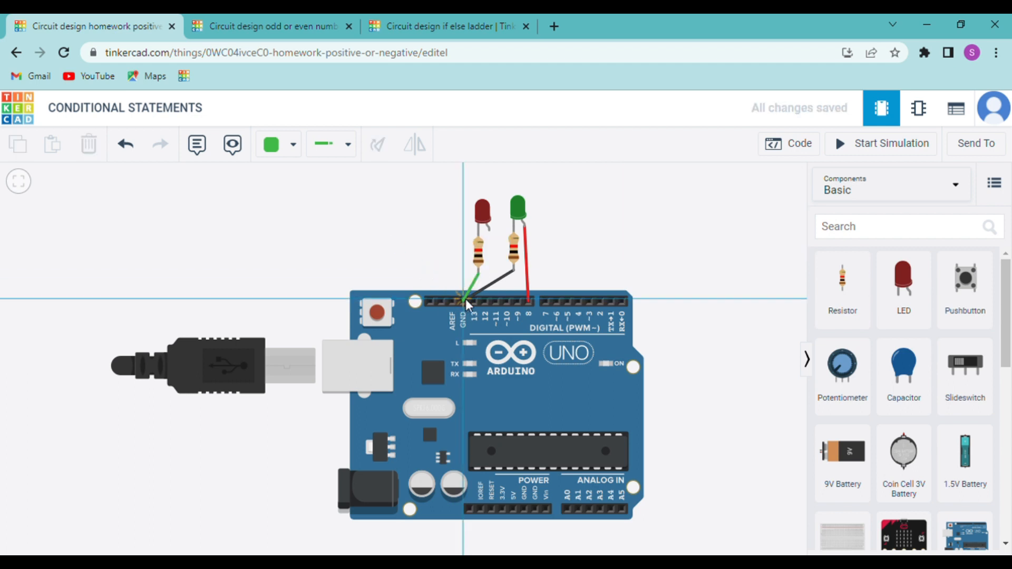
pyautogui.click(466, 299)
pyautogui.click(292, 153)
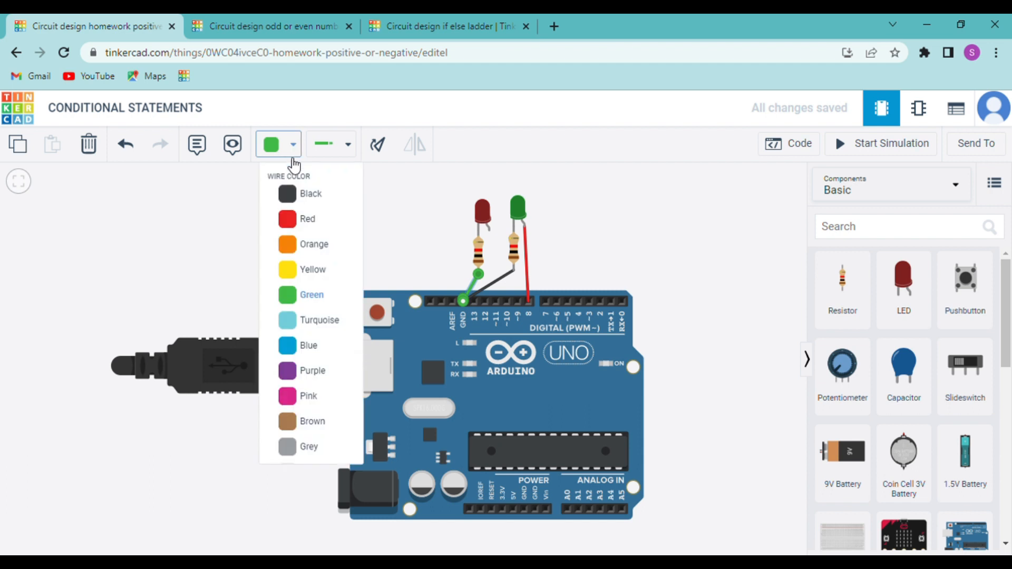
pyautogui.click(306, 194)
# Step: Connect the red LED's anode to digital pin 9 with a red wire
pyautogui.click(490, 228)
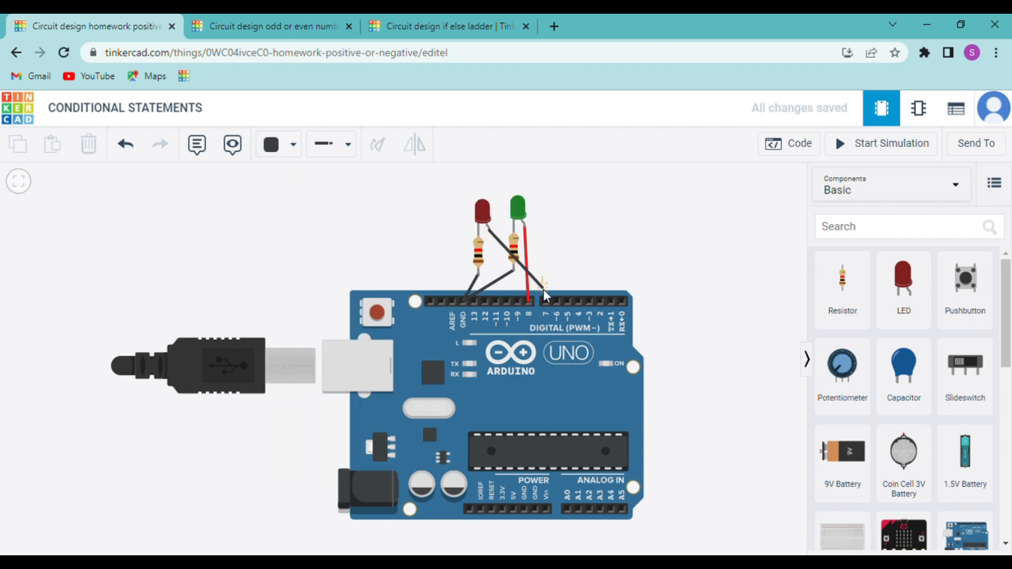
pyautogui.click(519, 303)
pyautogui.click(292, 150)
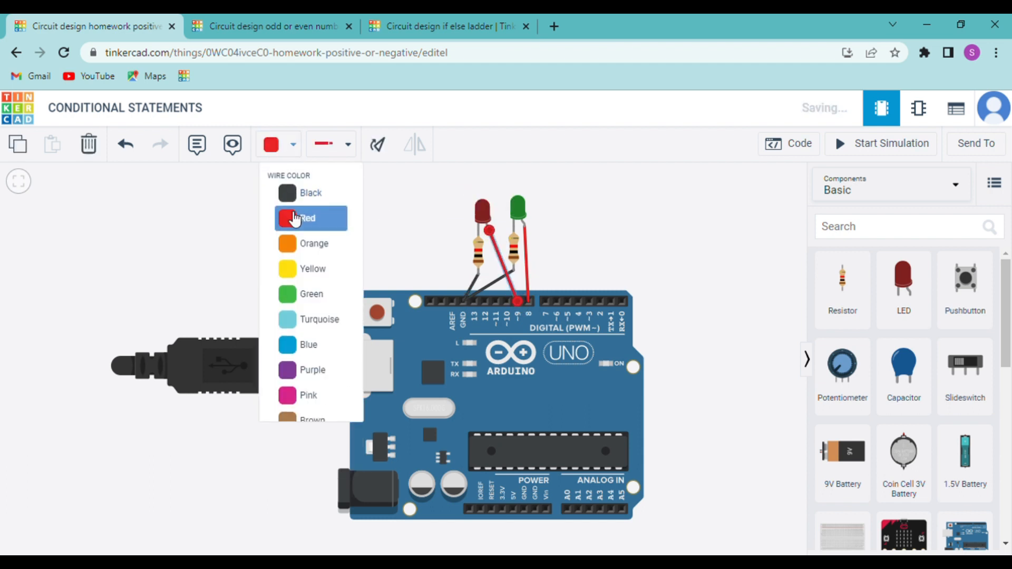
pyautogui.click(290, 218)
pyautogui.click(681, 268)
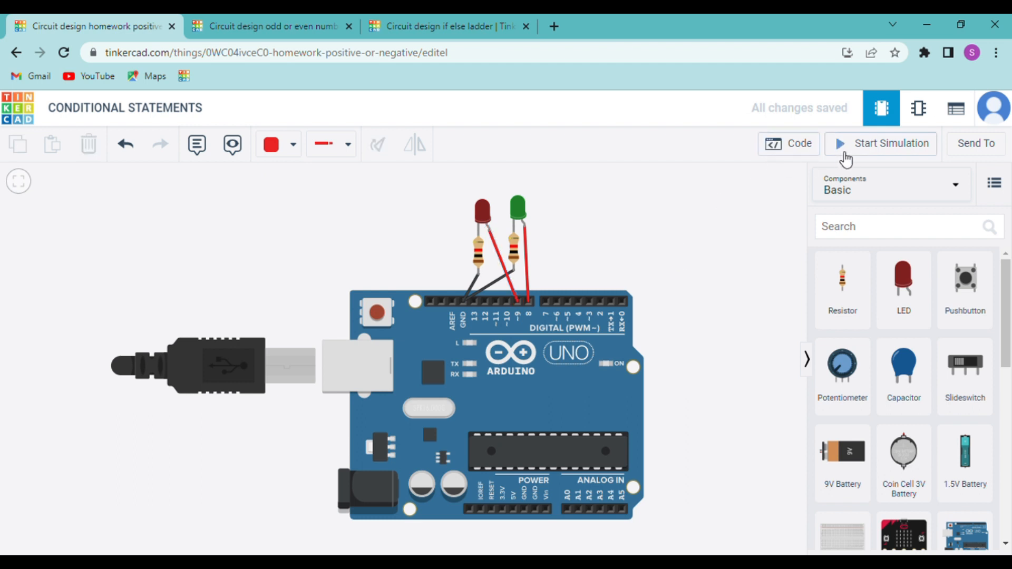
# Step: Simulate the two-LED circuit, check it against the code and stop the simulation
pyautogui.click(854, 154)
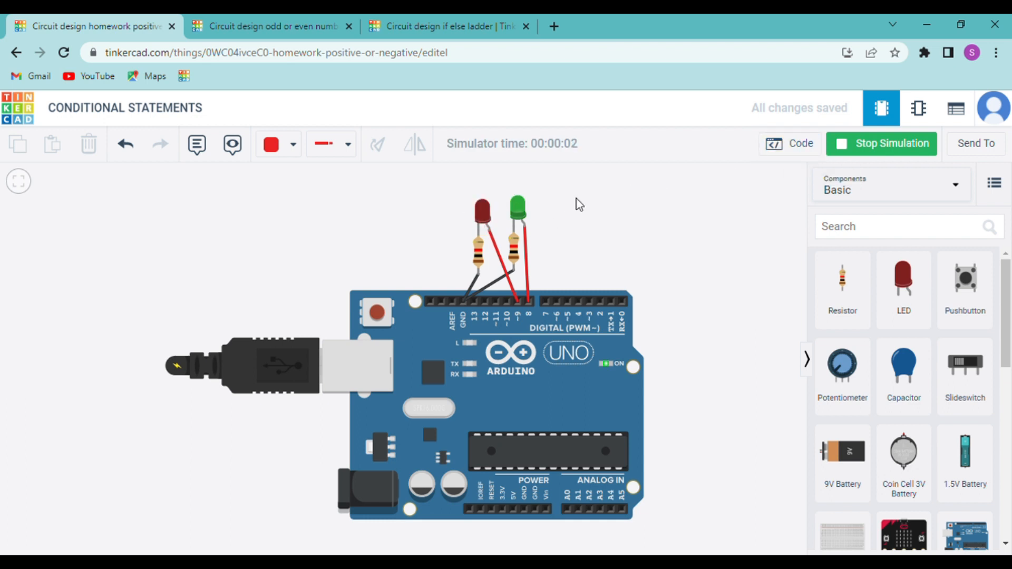
pyautogui.click(790, 143)
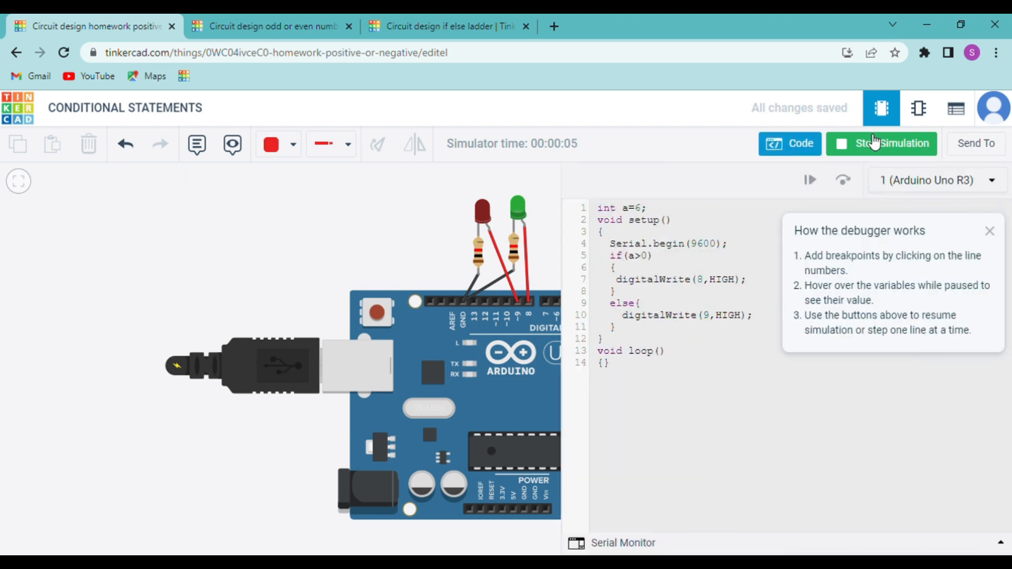
pyautogui.click(875, 142)
# Step: Set variable a to -6 in the code and run the simulation
pyautogui.click(634, 208)
pyautogui.write('-')
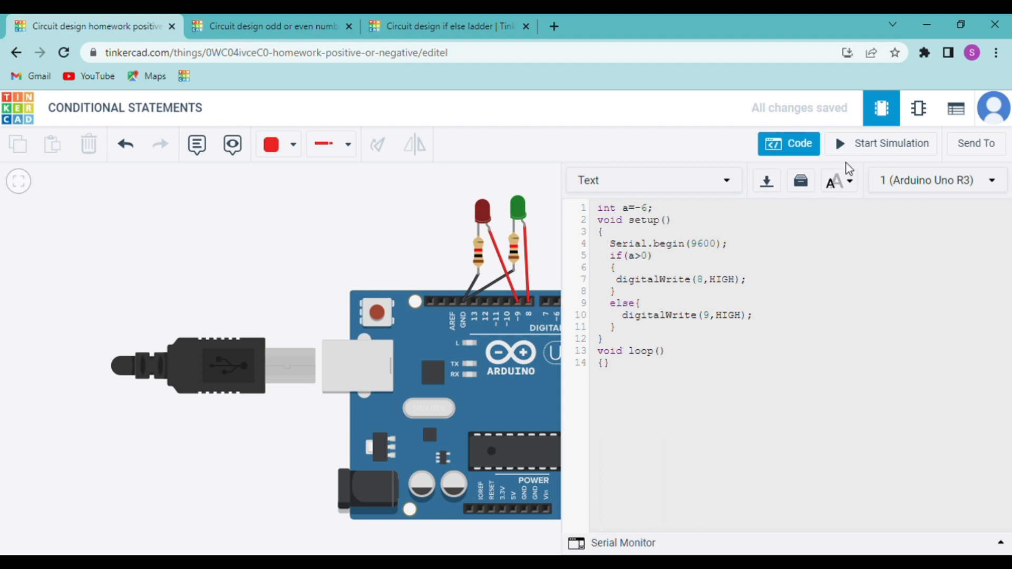
pyautogui.click(871, 156)
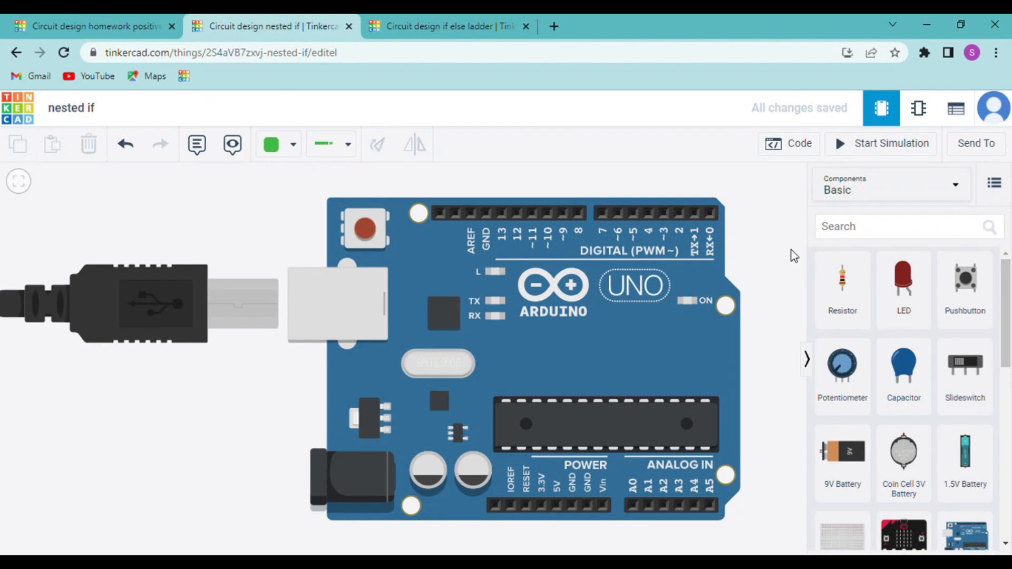
# Step: Review the nested if code, simulate it, check the Serial Monitor output and stop the simulation
pyautogui.click(807, 148)
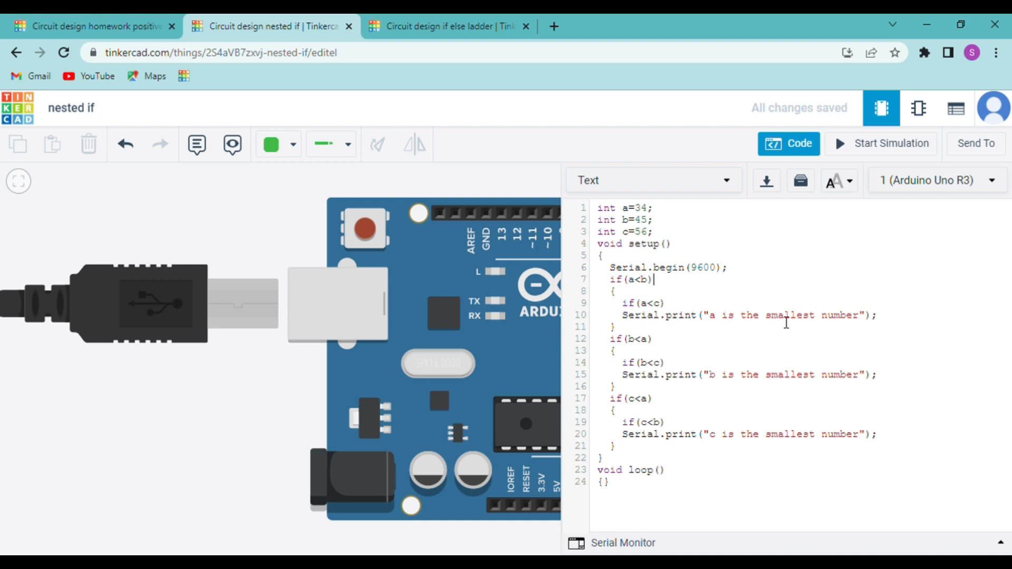
pyautogui.click(884, 150)
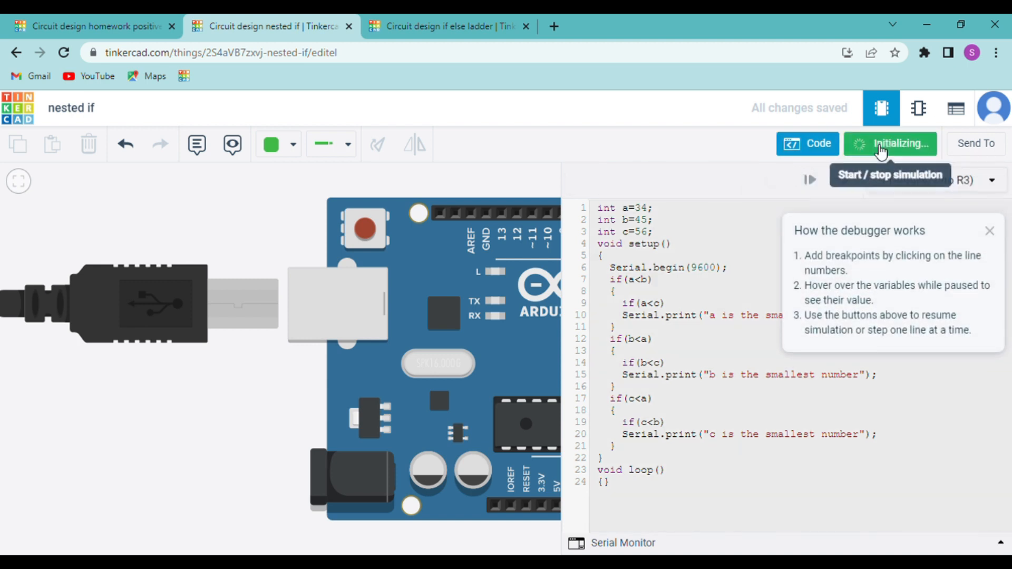
pyautogui.click(610, 544)
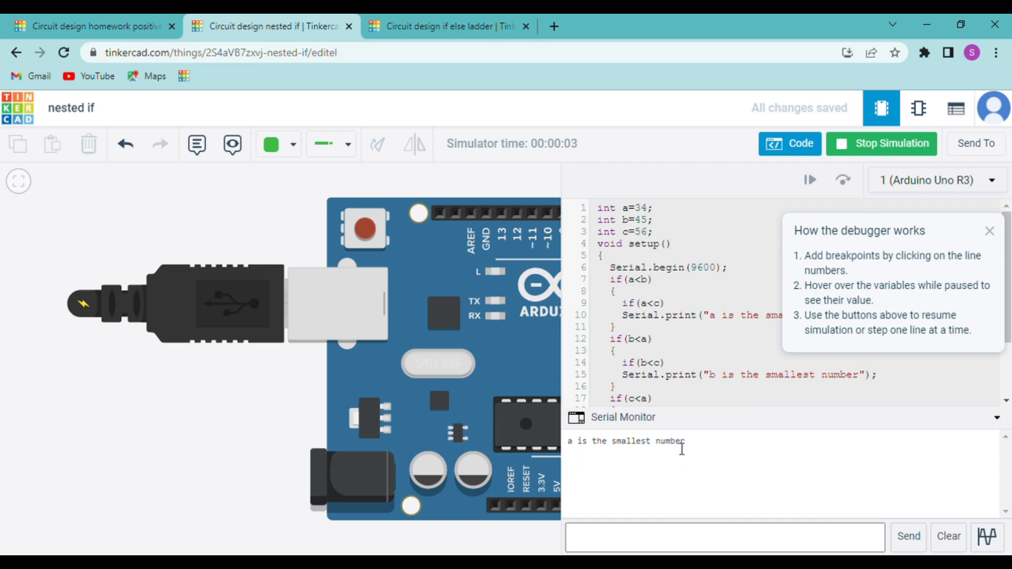
pyautogui.click(881, 151)
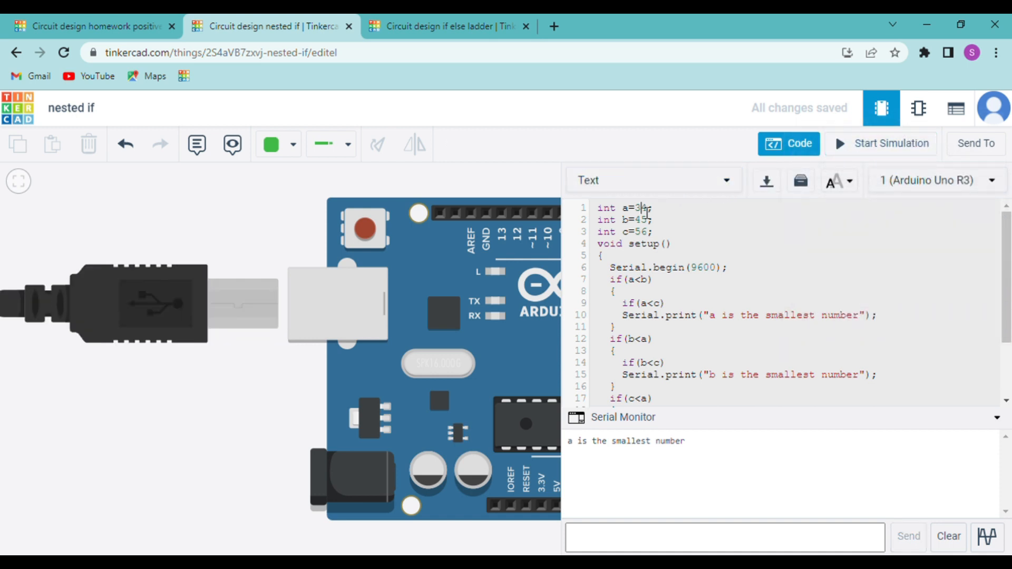
# Step: Set variable a to 64 in the nested if code and run the simulation
pyautogui.press('BackSpace')
pyautogui.write('6')
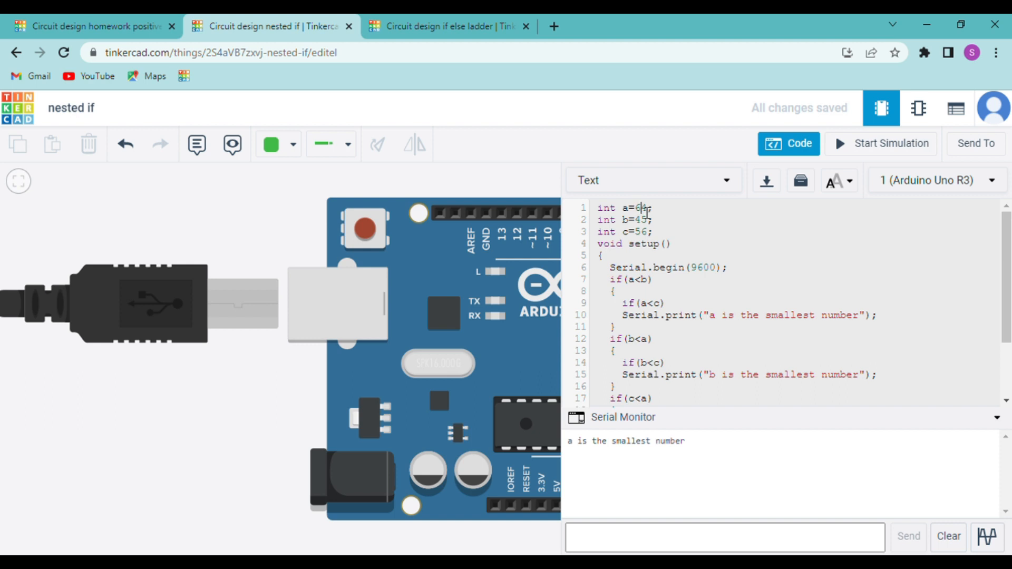
pyautogui.click(896, 150)
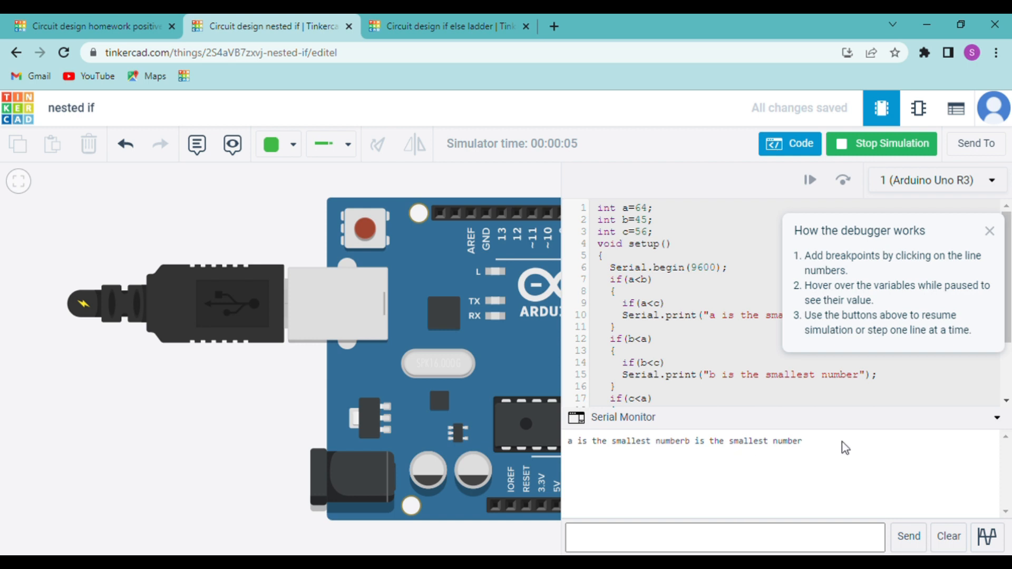
# Step: Clear the Serial Monitor and restart the simulation
pyautogui.click(949, 536)
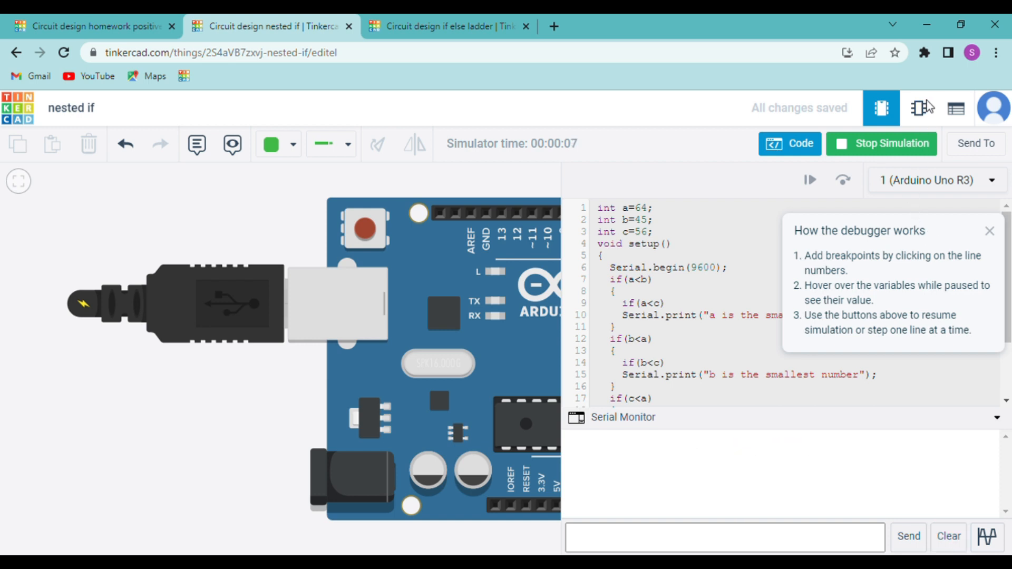
pyautogui.click(906, 153)
pyautogui.click(851, 151)
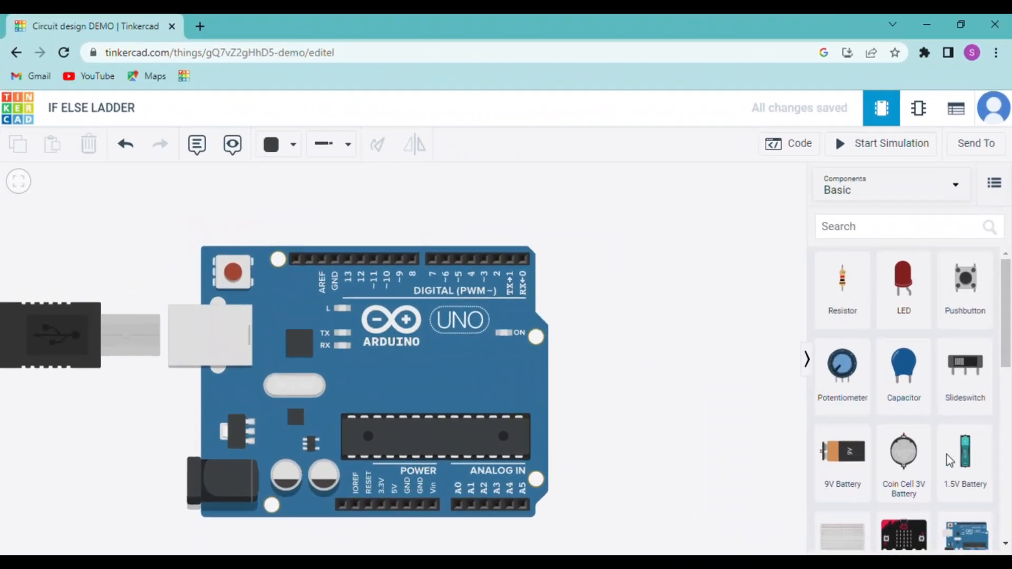
# Step: Add a small breadboard to the IF ELSE LADDER circuit and position it just right of the Arduino Uno
pyautogui.click(843, 535)
pyautogui.click(673, 385)
pyautogui.click(204, 363)
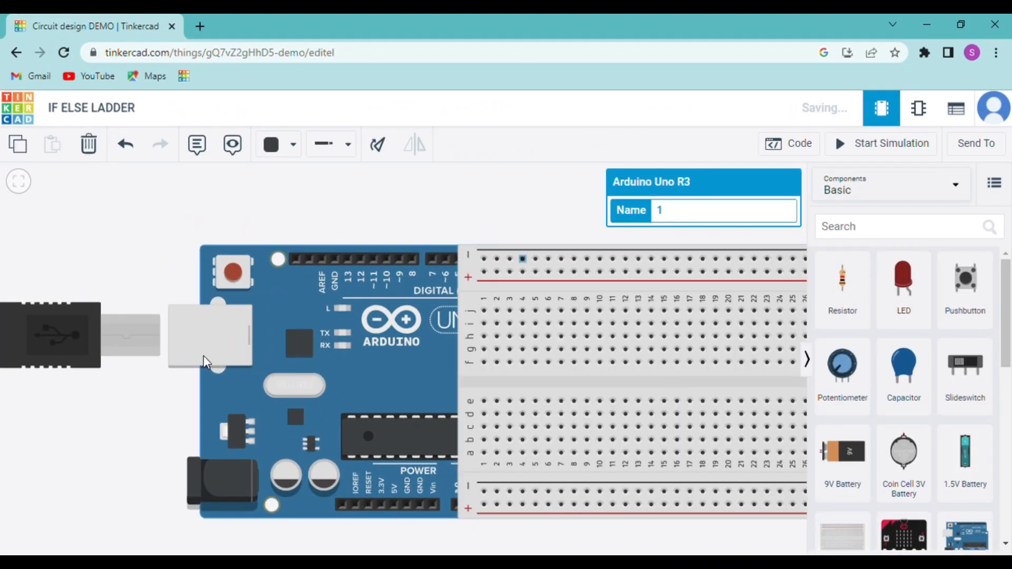
pyautogui.moveTo(169, 266); pyautogui.dragTo(46, 269)
pyautogui.scroll(-1, 46, 270)
pyautogui.moveTo(393, 372); pyautogui.dragTo(498, 372)
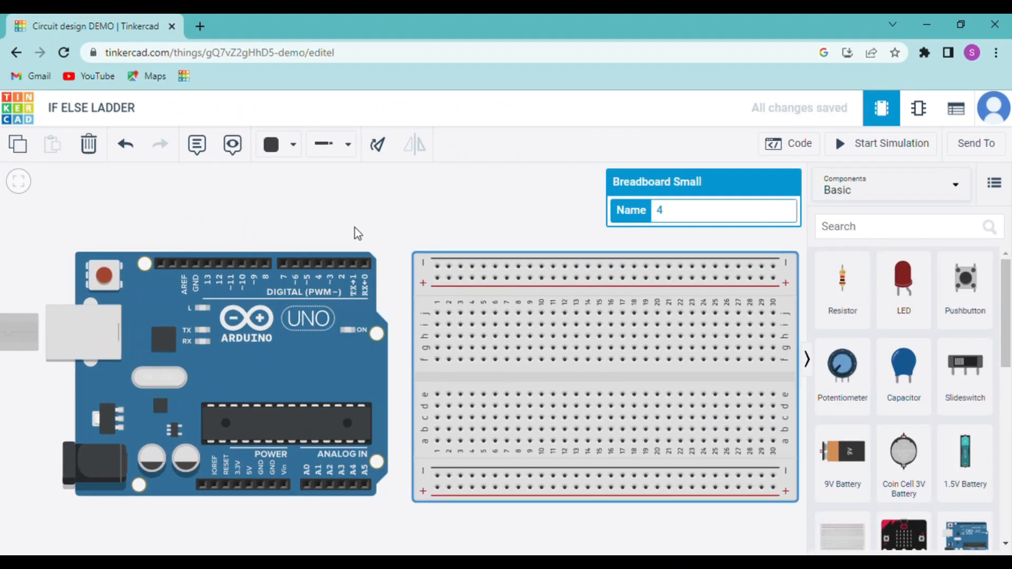
pyautogui.click(353, 229)
pyautogui.scroll(-1, 349, 226)
# Step: Search the components for ULTRA and place the HC-SR04 ultrasonic sensor on the breadboard with its pins in columns 23 to 26
pyautogui.click(845, 238)
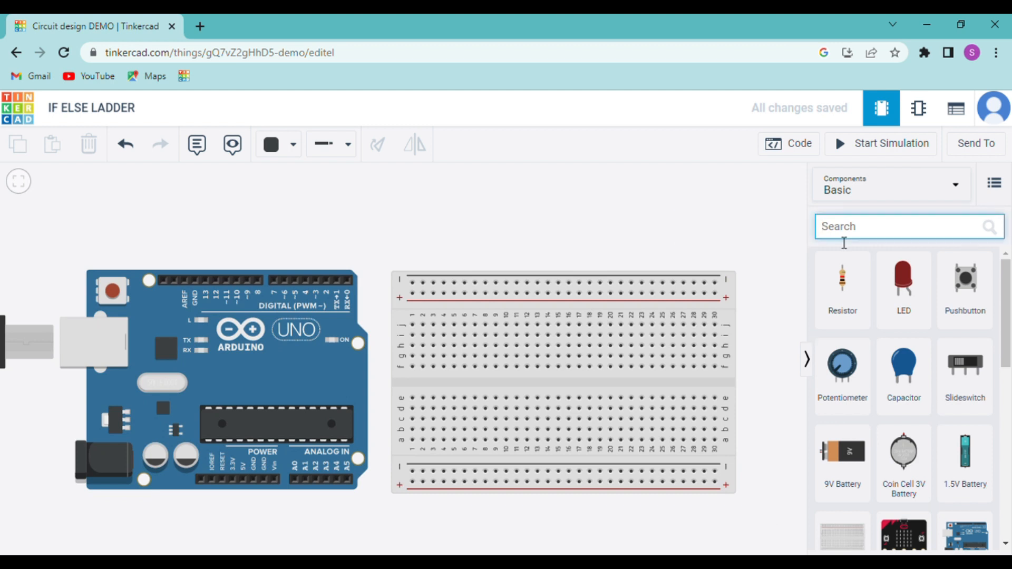
pyautogui.write('ULTRA')
pyautogui.moveTo(842, 295); pyautogui.dragTo(658, 284)
# Step: Search the components for RGB and place an RGB LED on the breadboard with its legs in columns 6 to 9
pyautogui.click(884, 234)
pyautogui.press('BackSpace')
pyautogui.press('BackSpace')
pyautogui.press('BackSpace')
pyautogui.press('BackSpace')
pyautogui.press('BackSpace')
pyautogui.write('RGB')
pyautogui.moveTo(861, 324); pyautogui.dragTo(466, 338)
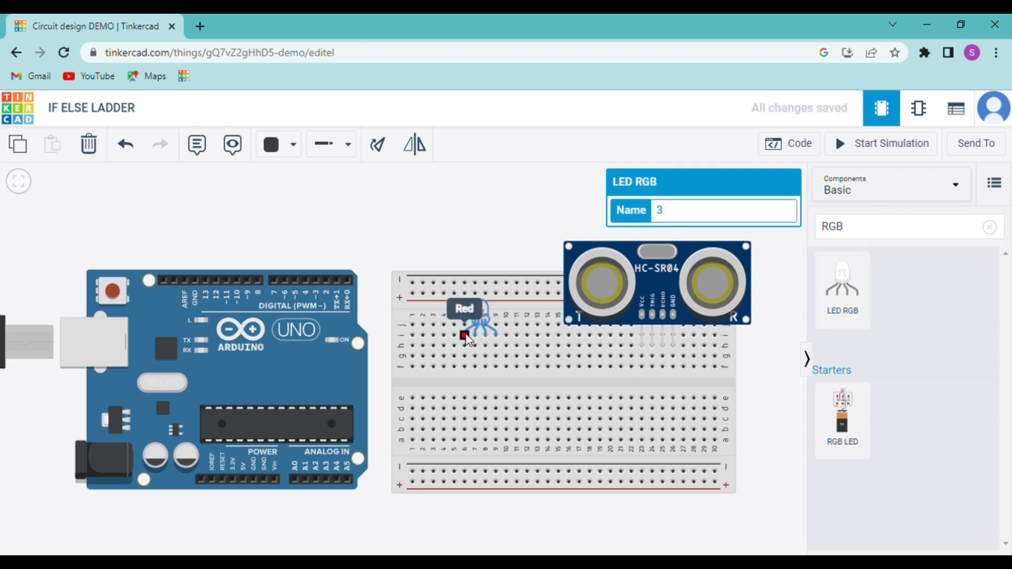
pyautogui.moveTo(467, 340); pyautogui.dragTo(488, 340)
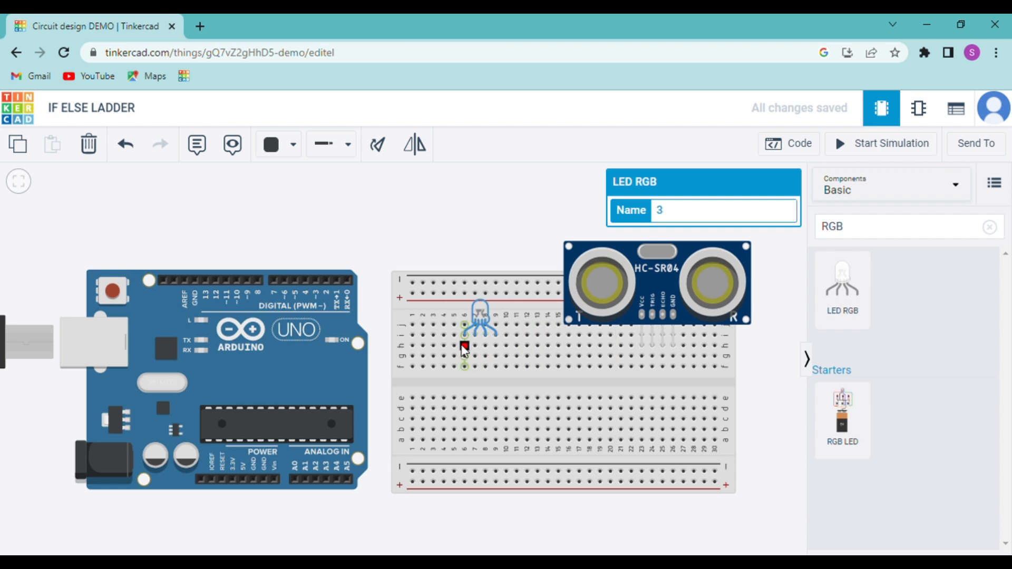
# Step: Connect the RGB LED's red leg in breadboard column 6 to digital pin 2 with a red wire
pyautogui.click(464, 347)
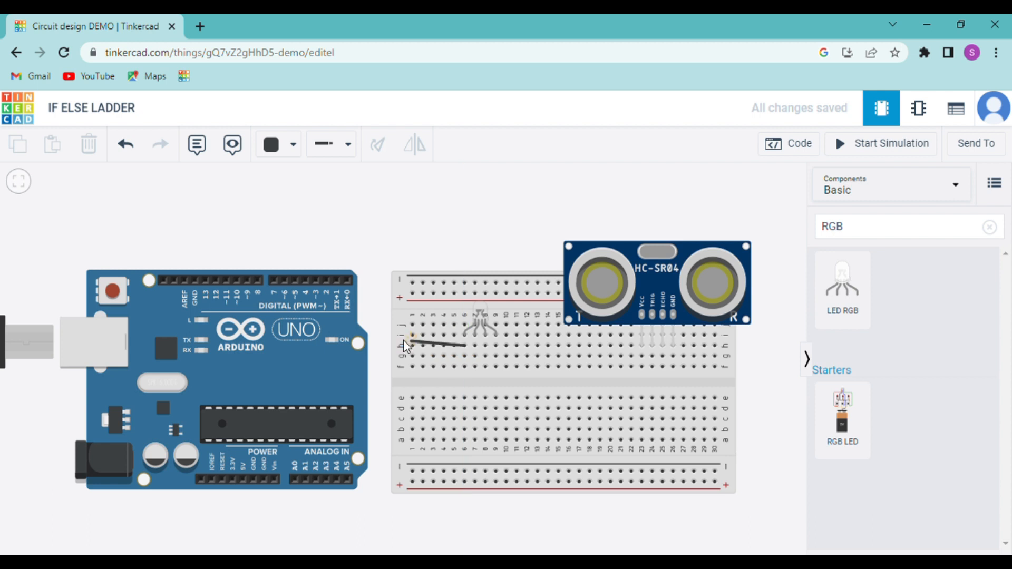
pyautogui.click(329, 347)
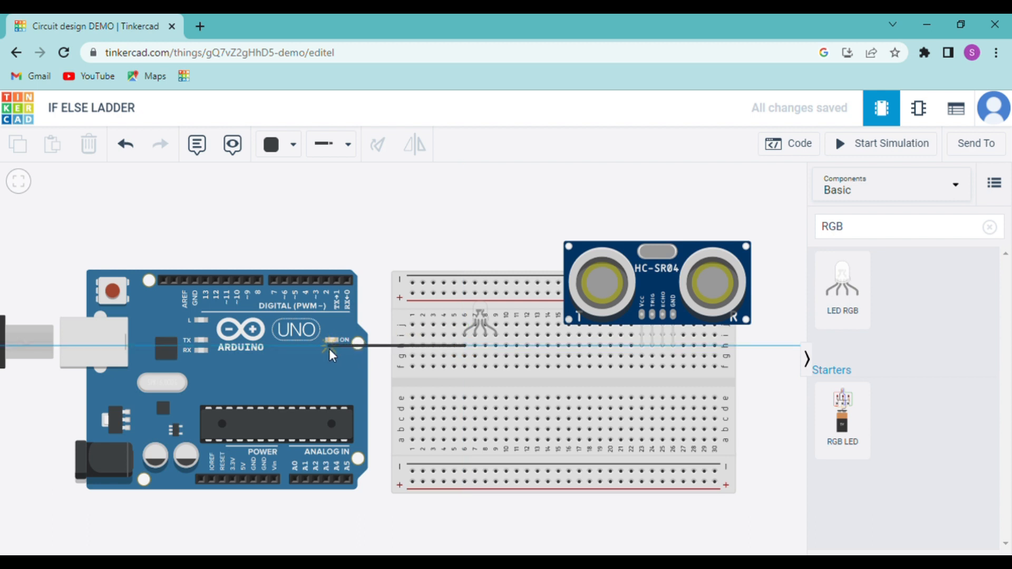
pyautogui.click(324, 279)
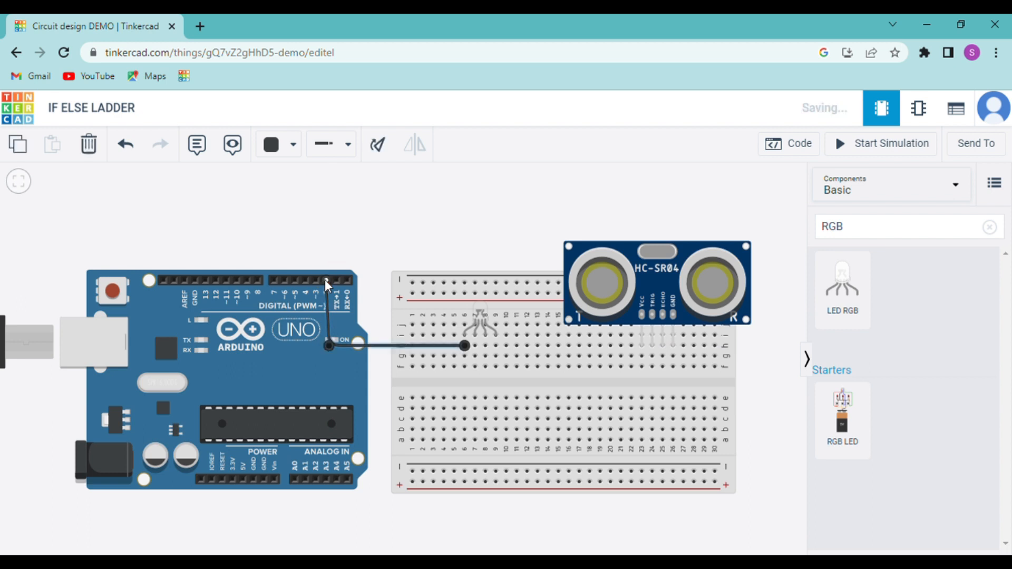
pyautogui.click(293, 150)
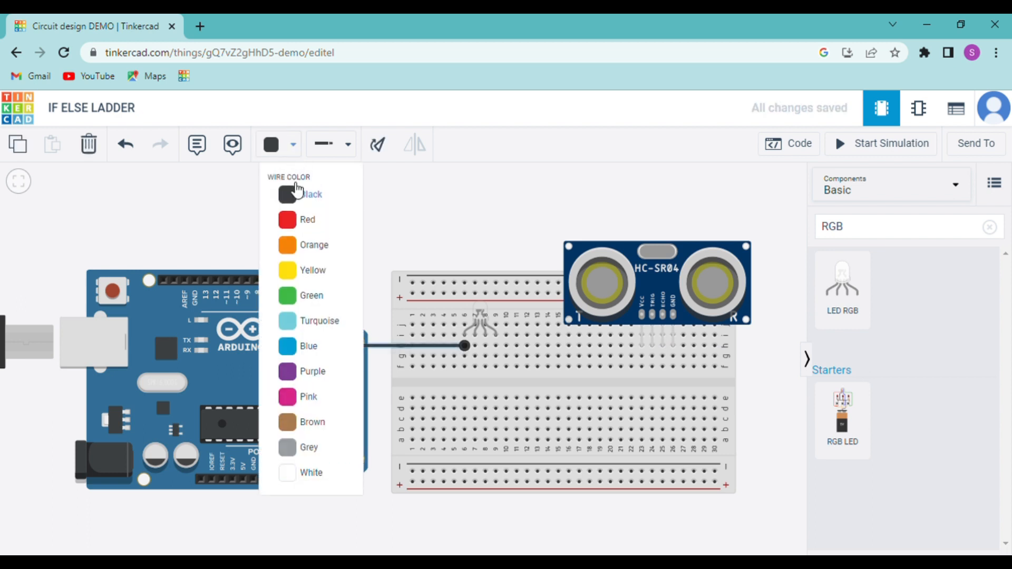
pyautogui.click(307, 219)
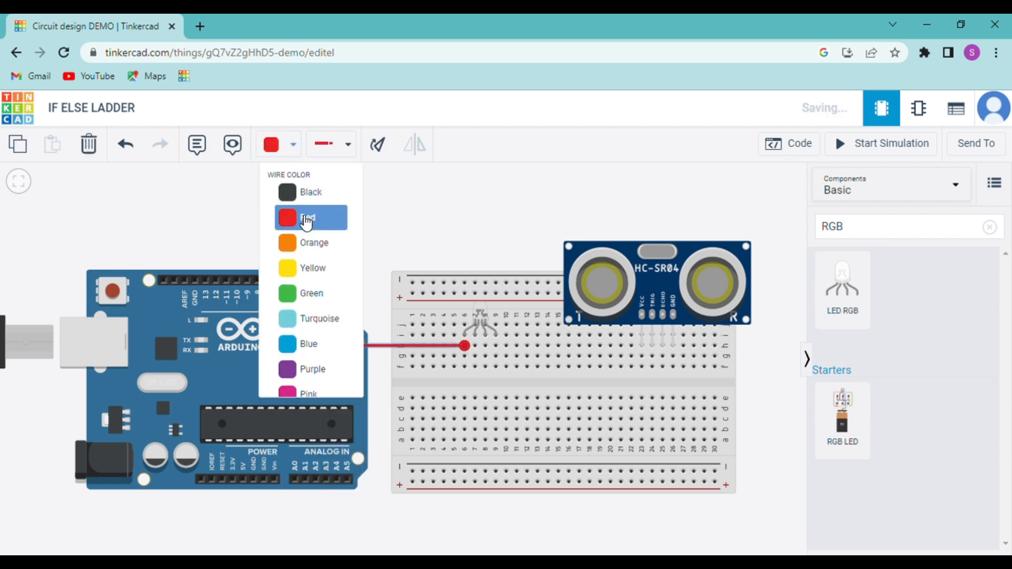
# Step: Wire the RGB LED's legs in breadboard columns 8 and 9 to digital pins 3 and 4 with red wires
pyautogui.click(486, 346)
pyautogui.click(315, 346)
pyautogui.click(315, 280)
pyautogui.click(497, 345)
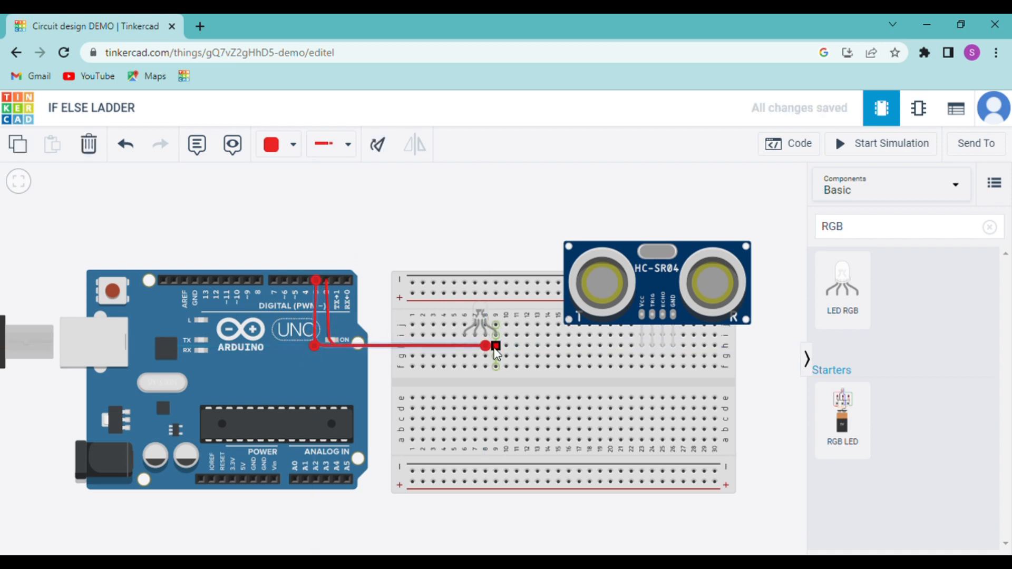
pyautogui.click(312, 347)
pyautogui.click(309, 283)
pyautogui.moveTo(312, 346); pyautogui.dragTo(305, 343)
# Step: Clear the component search and place a resistor in breadboard column 7, across the central gap
pyautogui.click(990, 227)
pyautogui.moveTo(843, 288); pyautogui.dragTo(482, 416)
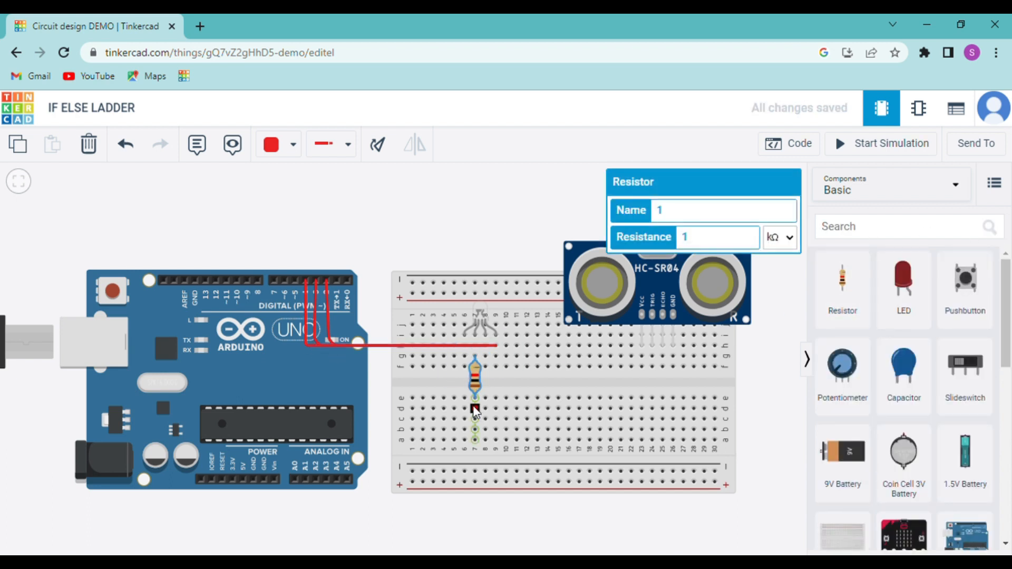
# Step: Connect the resistor's free end in breadboard column 7 to the Arduino's GND pin beside AREF with a black wire
pyautogui.click(475, 409)
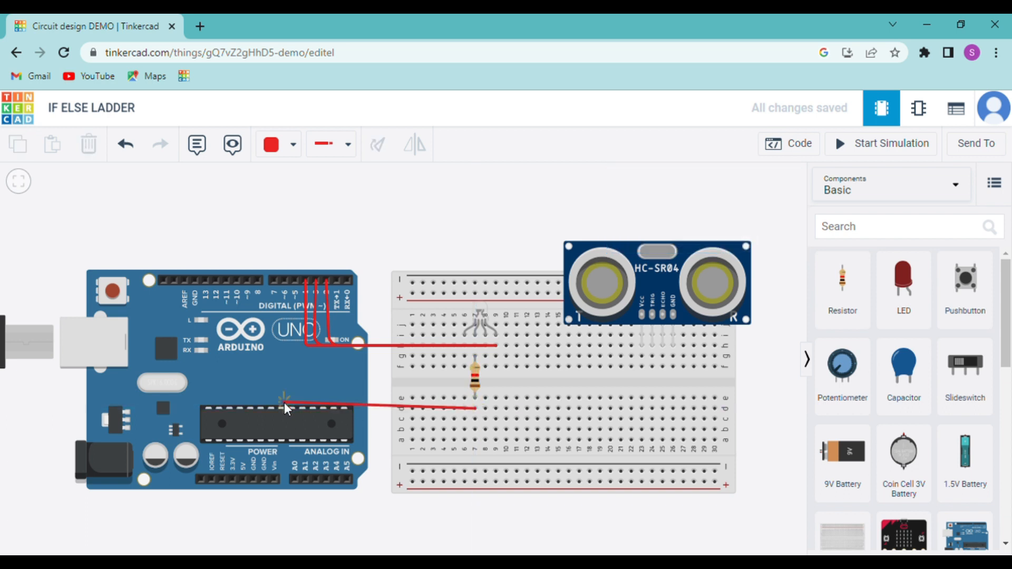
pyautogui.click(197, 408)
pyautogui.click(194, 279)
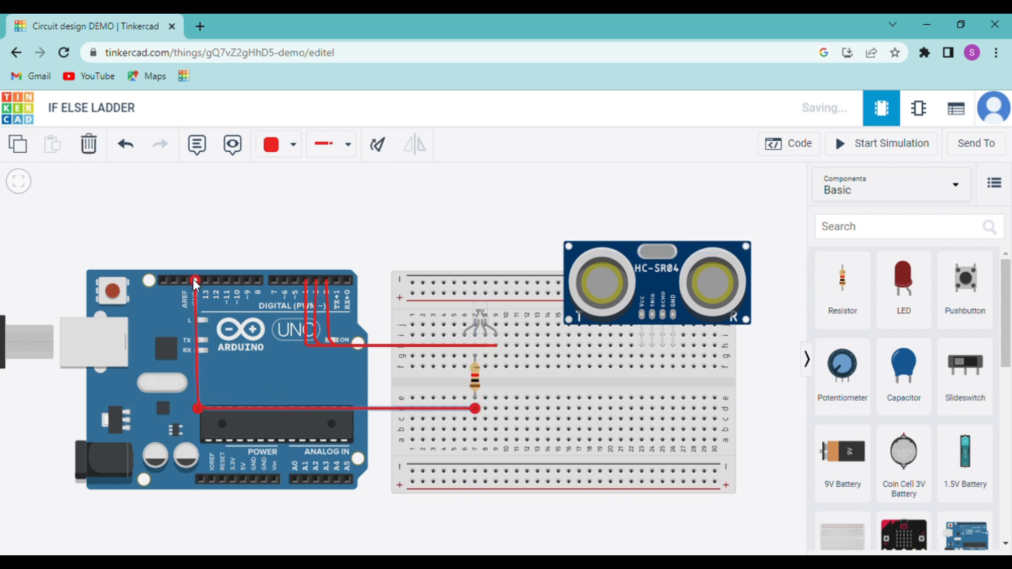
pyautogui.click(293, 145)
pyautogui.click(294, 201)
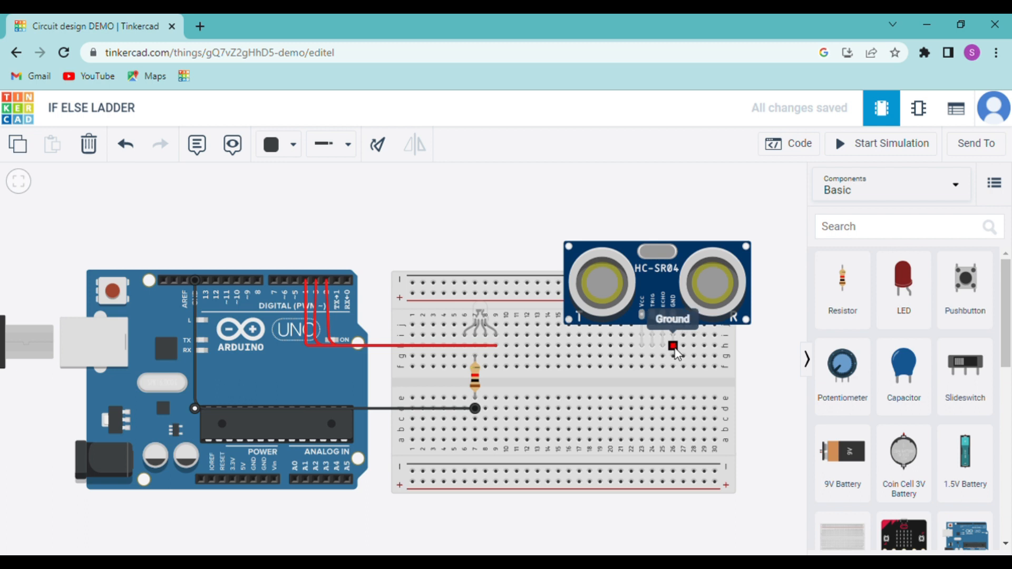
# Step: Connect the ultrasonic sensor's VCC pin to the Arduino's 5V pin with a red wire routed below the breadboard
pyautogui.click(642, 357)
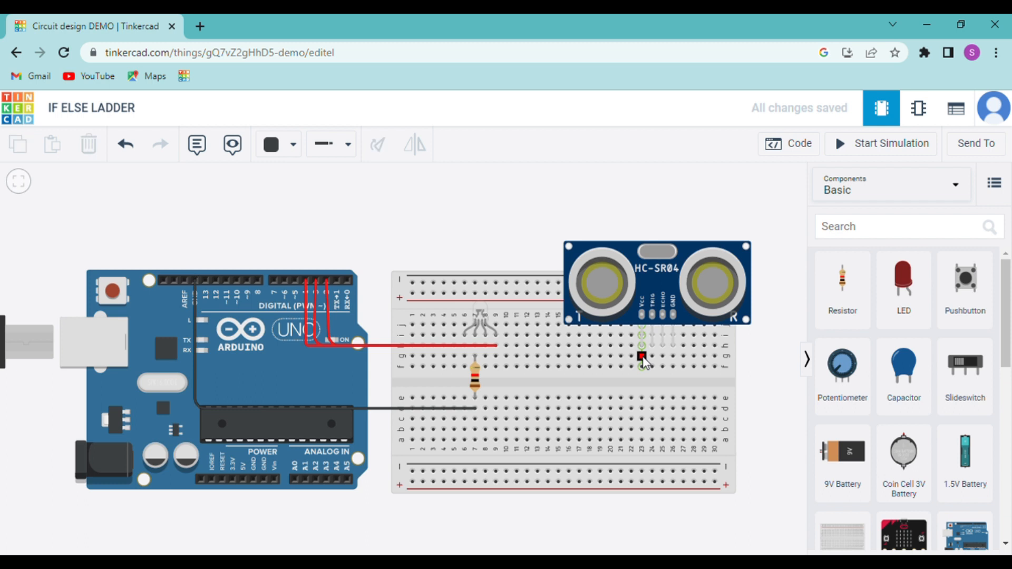
pyautogui.click(642, 525)
pyautogui.click(239, 524)
pyautogui.click(243, 478)
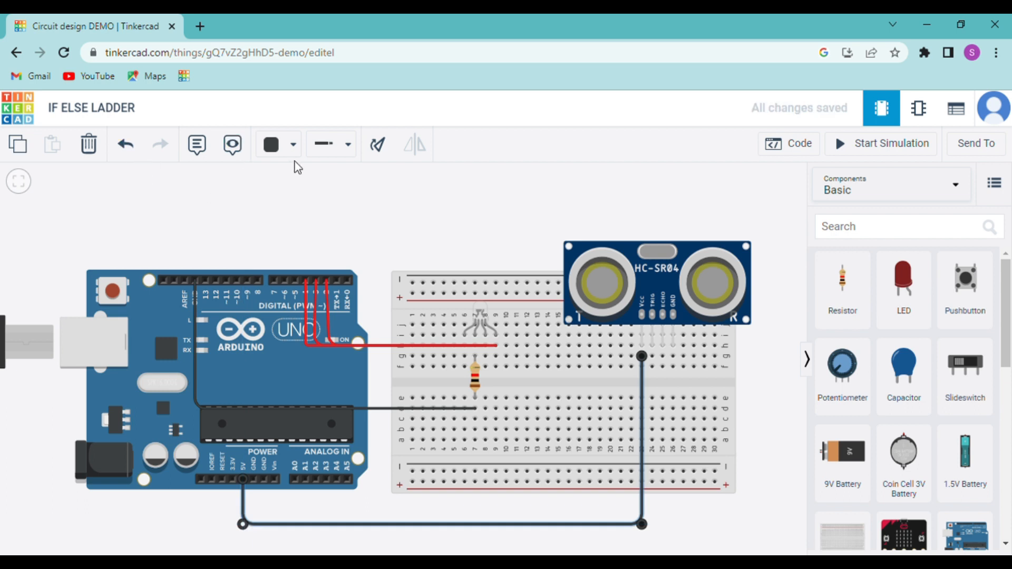
pyautogui.click(293, 144)
pyautogui.click(296, 215)
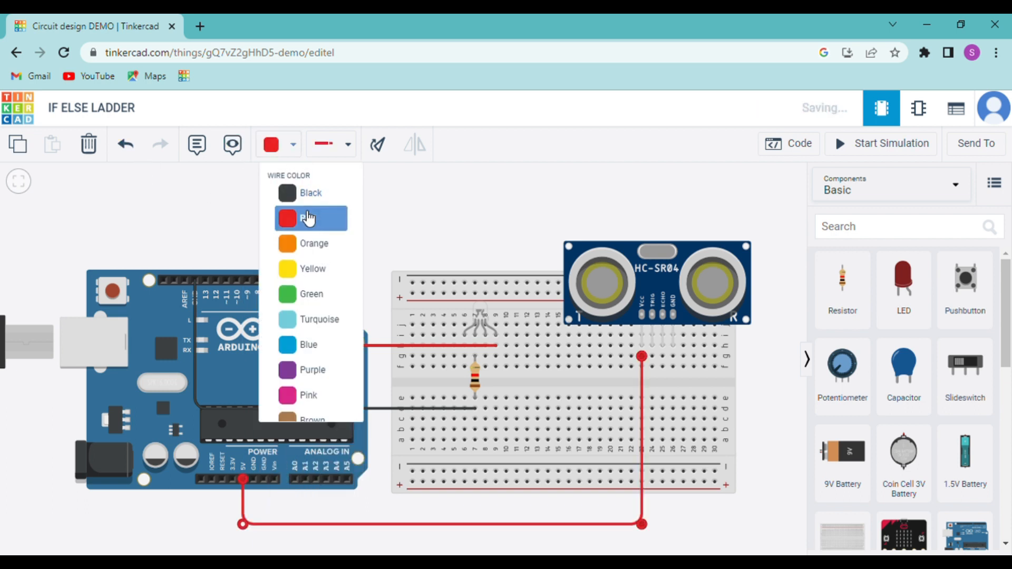
# Step: Wire the ultrasonic sensor's TRIG pin to digital pin 5 and its ECHO pin to digital pin 6 with red wires
pyautogui.click(654, 358)
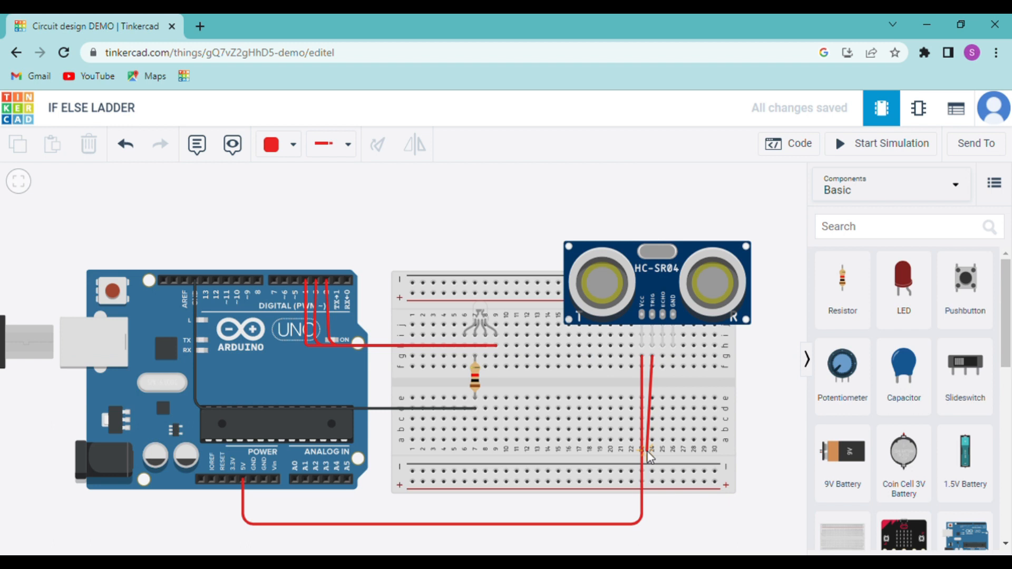
pyautogui.click(293, 357)
pyautogui.click(295, 280)
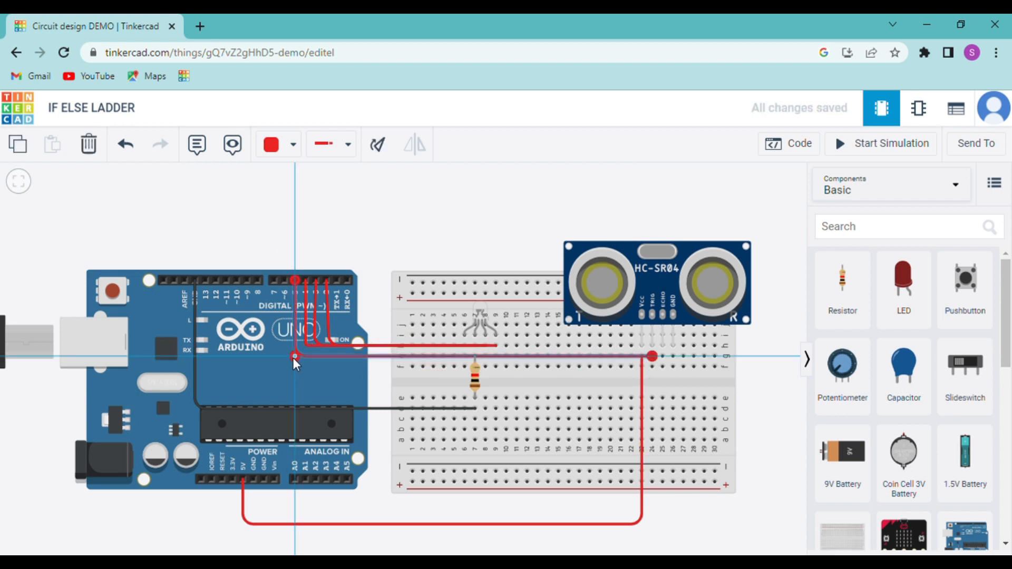
pyautogui.click(663, 357)
pyautogui.click(283, 357)
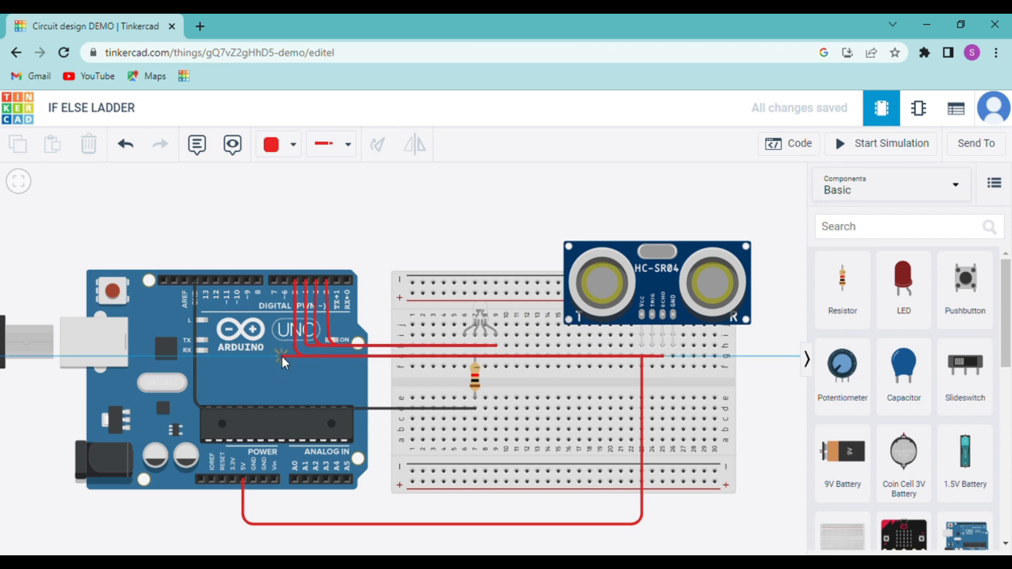
pyautogui.click(285, 280)
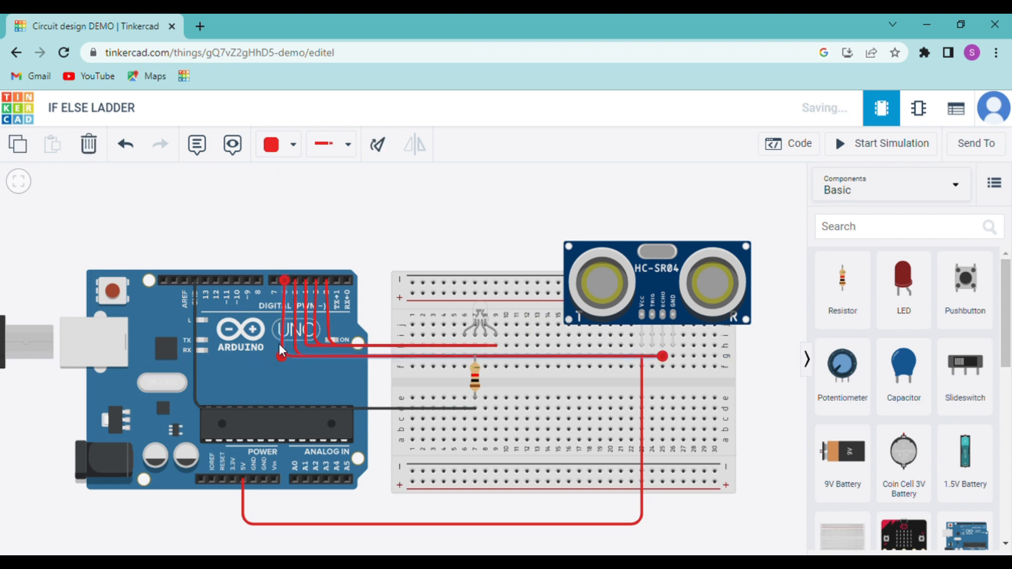
# Step: Connect the ultrasonic sensor's GND pin to the Arduino's GND pin in the power header with a black wire
pyautogui.click(673, 357)
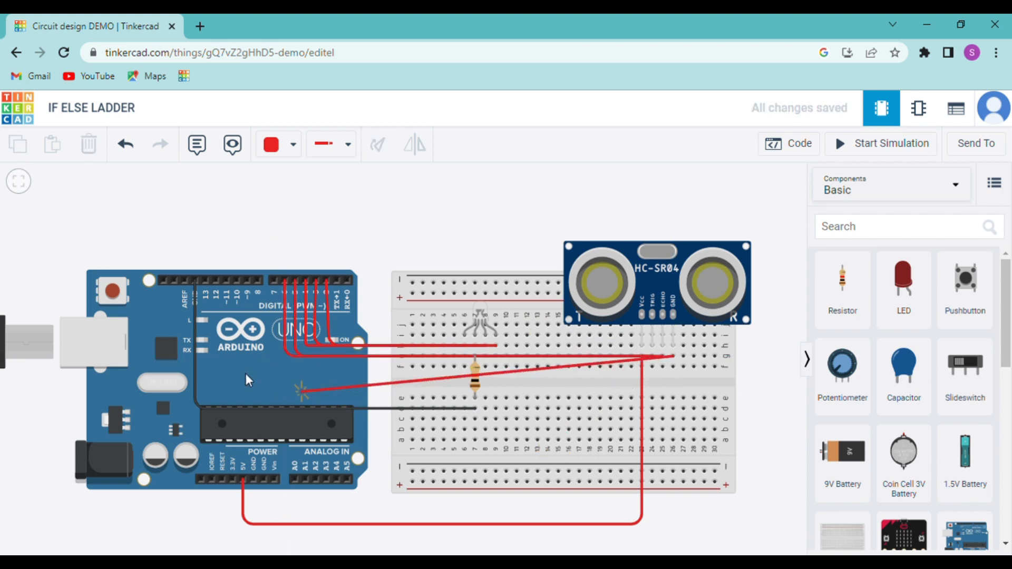
pyautogui.click(674, 522)
pyautogui.click(253, 523)
pyautogui.click(254, 480)
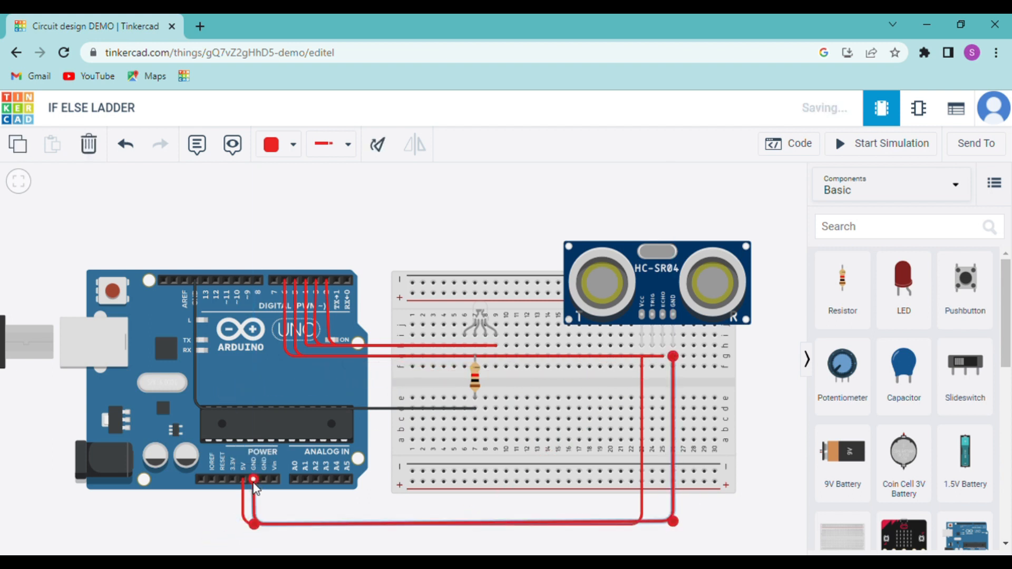
pyautogui.click(293, 145)
pyautogui.click(308, 195)
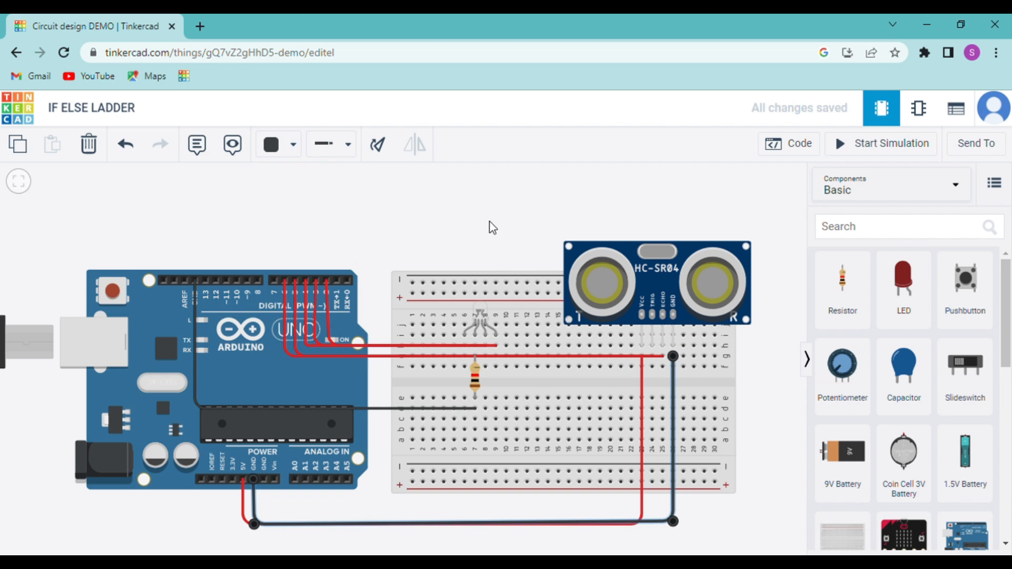
# Step: Open the Arduino code and read through the distance function, setup, and the if-else ladder in the loop
pyautogui.moveTo(490, 222); pyautogui.dragTo(435, 235)
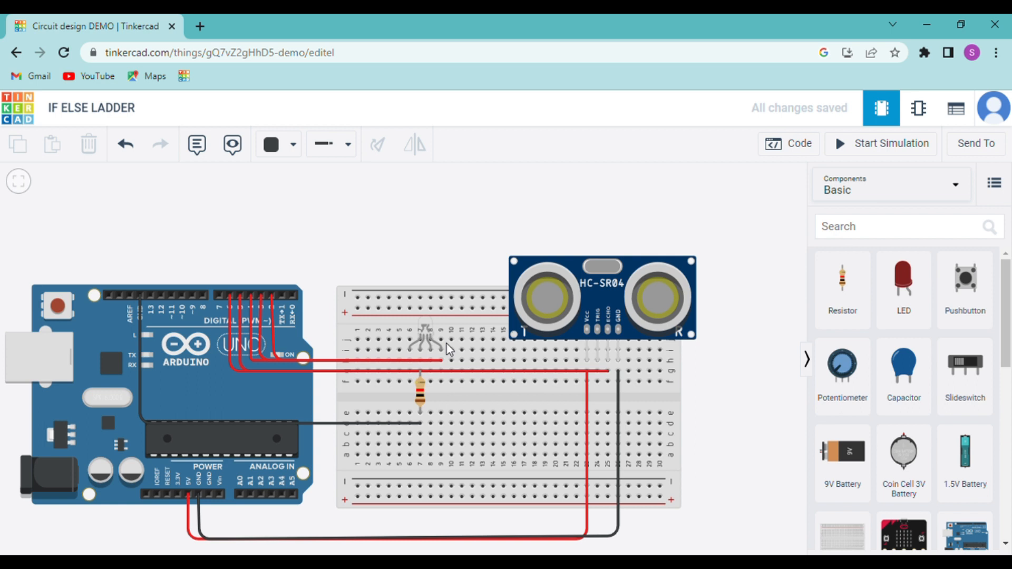
pyautogui.click(799, 154)
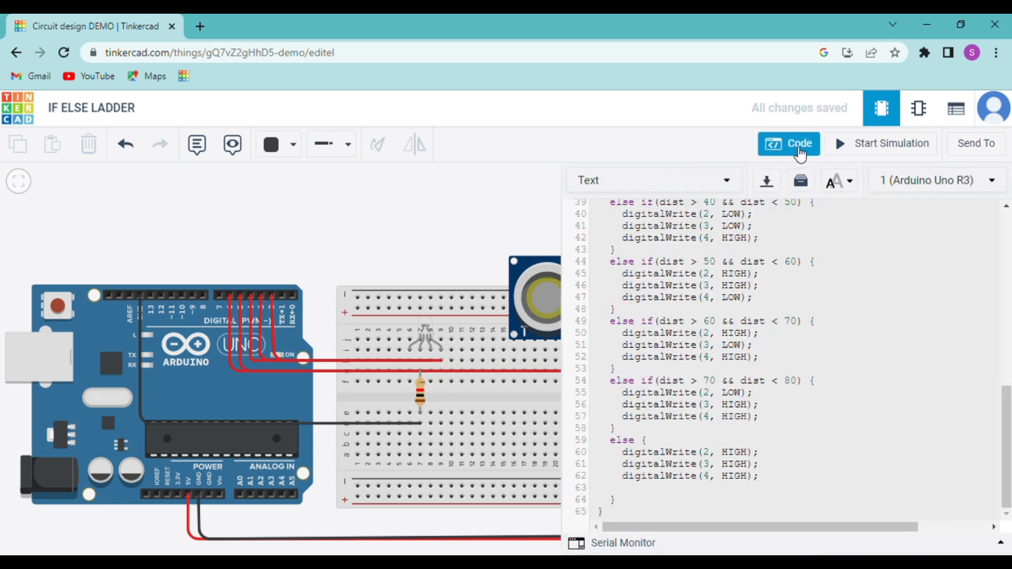
pyautogui.moveTo(1007, 393); pyautogui.dragTo(1010, 200)
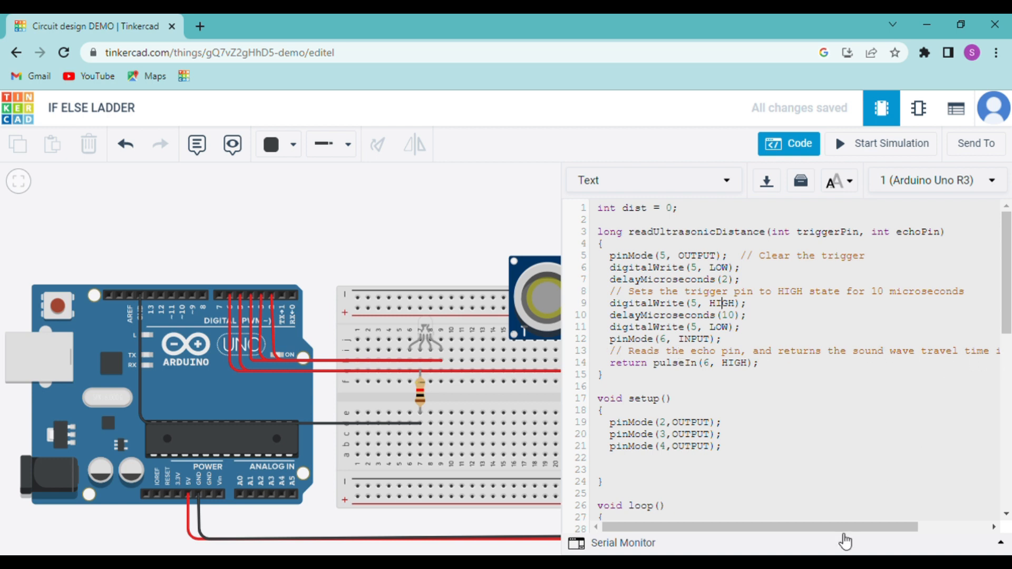
pyautogui.moveTo(845, 528); pyautogui.dragTo(776, 527)
pyautogui.moveTo(1005, 279); pyautogui.dragTo(1010, 332)
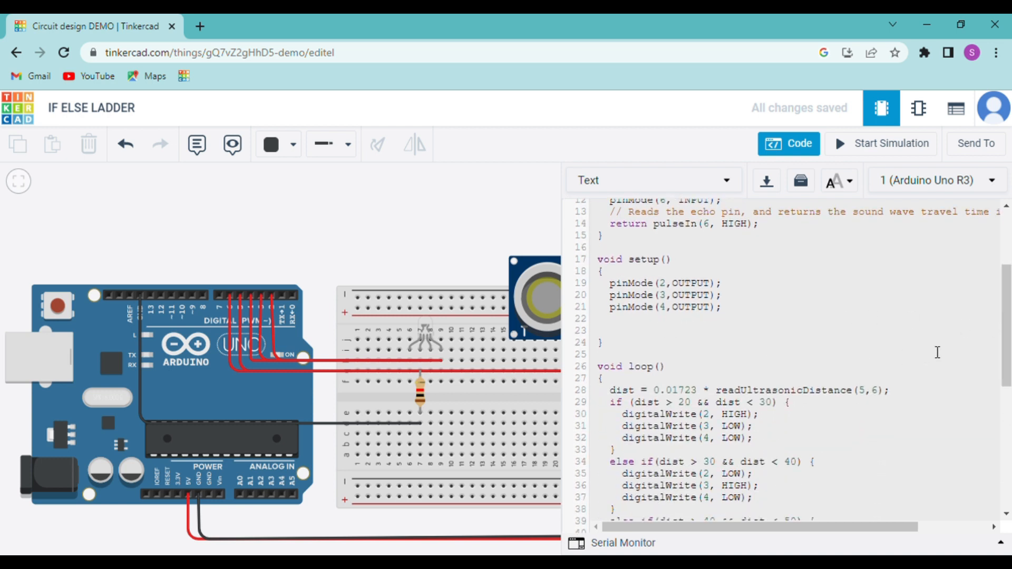
pyautogui.moveTo(1008, 356); pyautogui.dragTo(1009, 401)
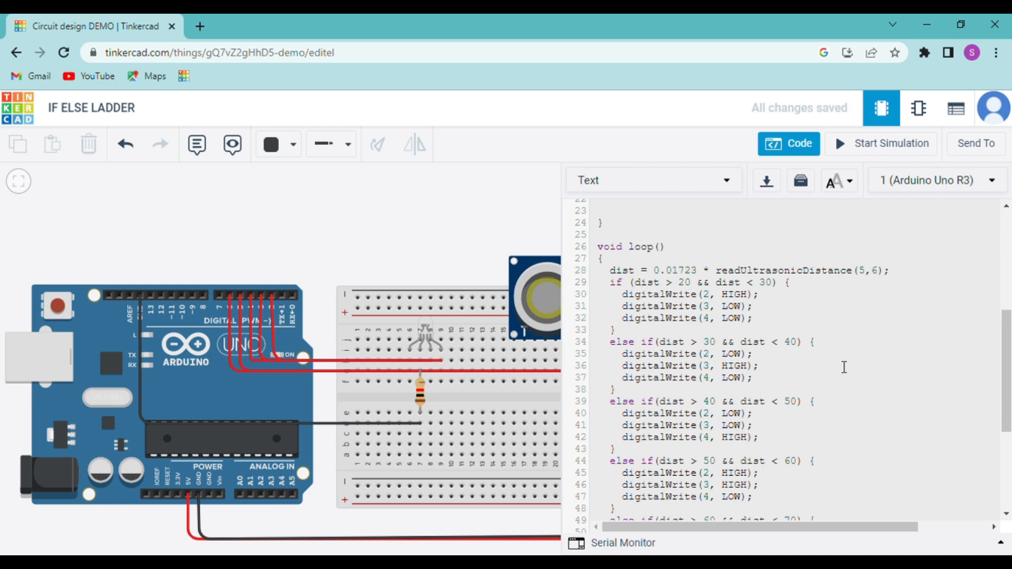
pyautogui.moveTo(1009, 399); pyautogui.dragTo(1009, 437)
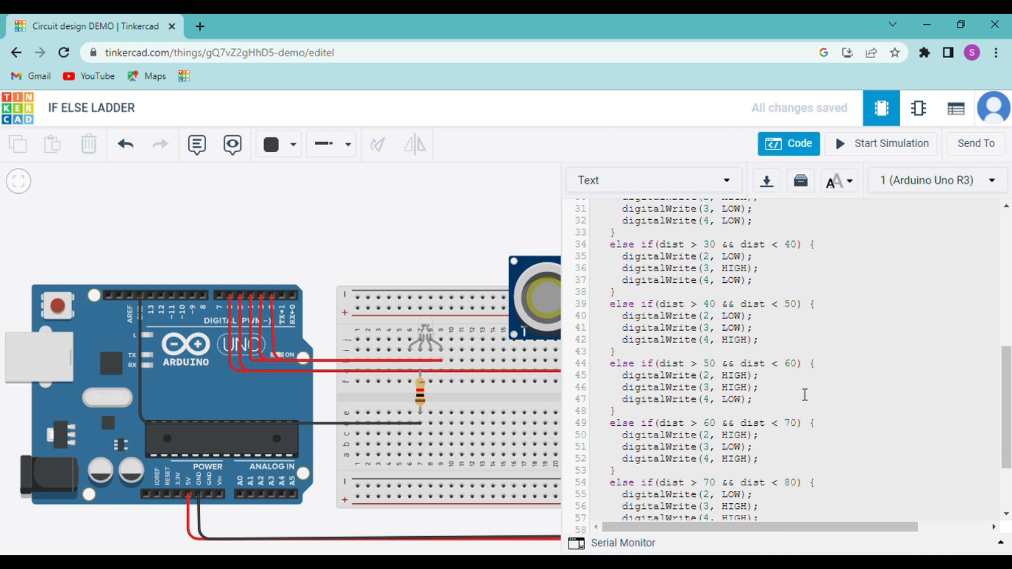
pyautogui.moveTo(1008, 399); pyautogui.dragTo(1008, 424)
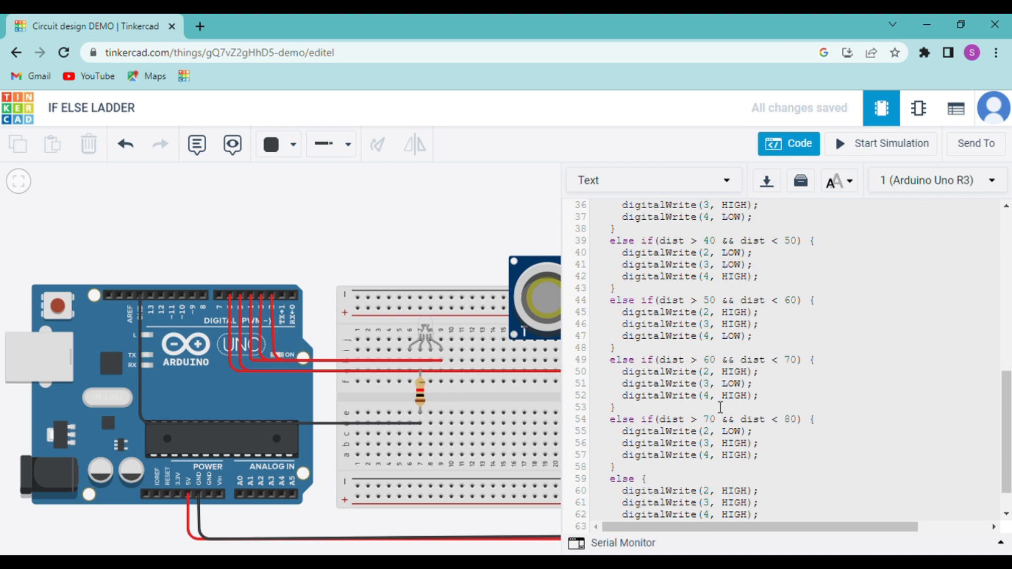
pyautogui.moveTo(1003, 430); pyautogui.dragTo(1004, 446)
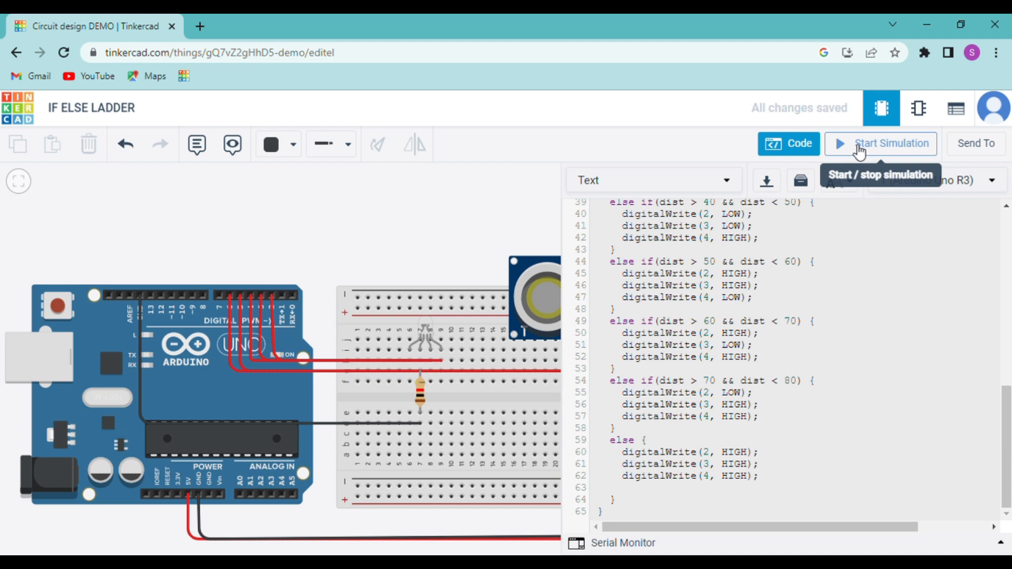
# Step: Hide the code, run the simulation, and move the ultrasonic sensor's target in to about 19 cm and back out to about 90 cm
pyautogui.click(807, 149)
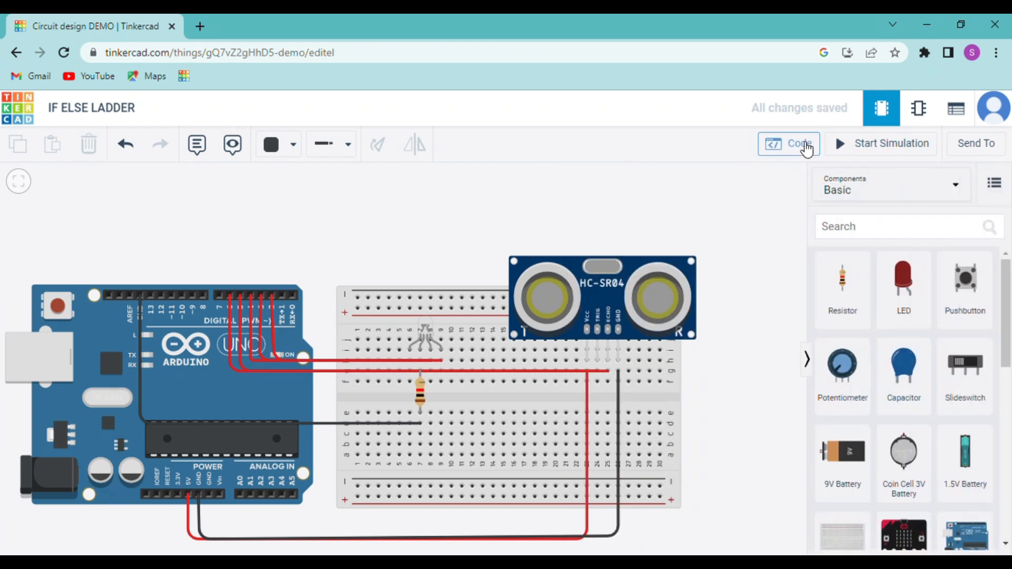
pyautogui.click(855, 144)
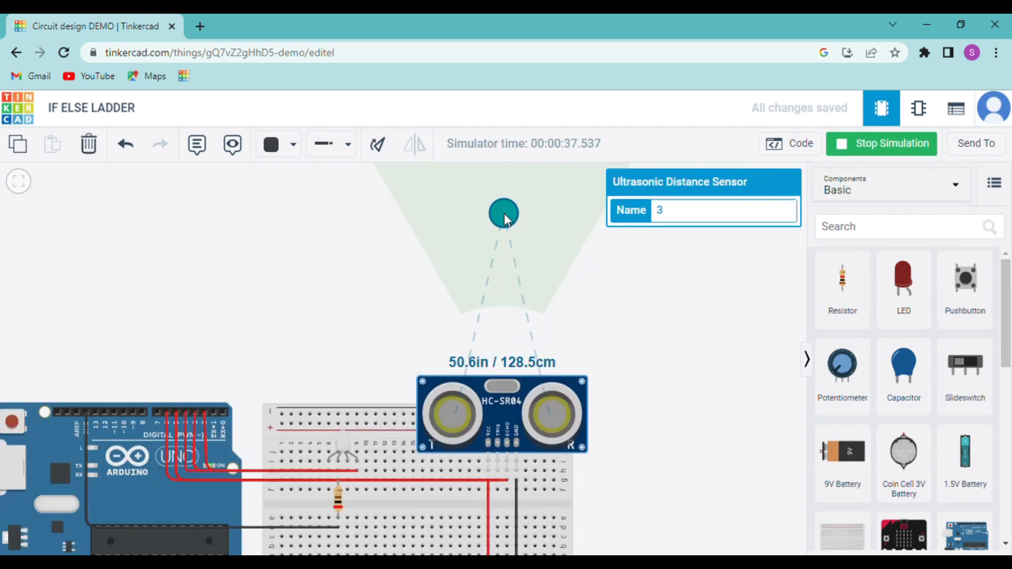
pyautogui.moveTo(504, 213); pyautogui.dragTo(501, 310)
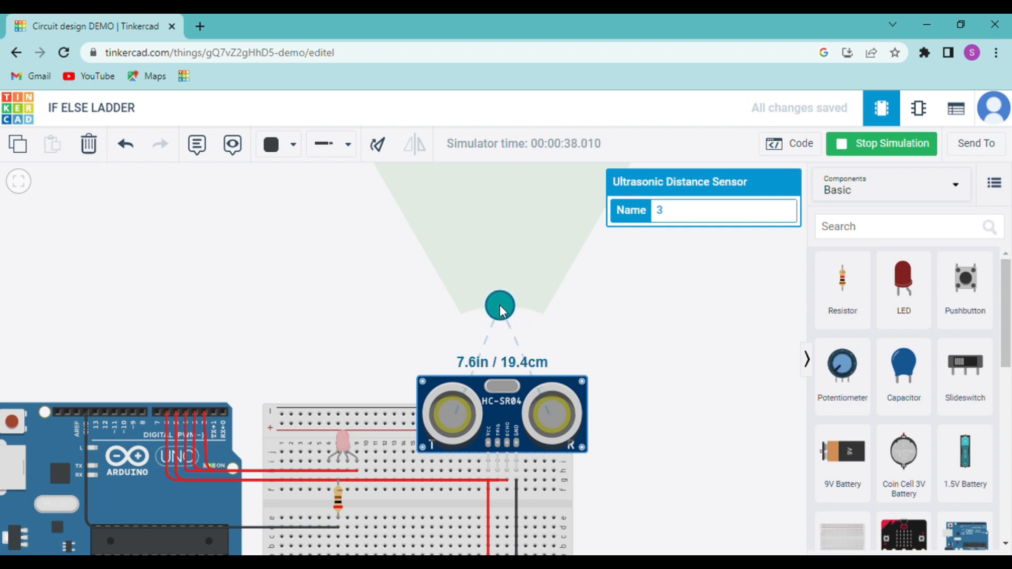
pyautogui.moveTo(504, 310); pyautogui.dragTo(503, 247)
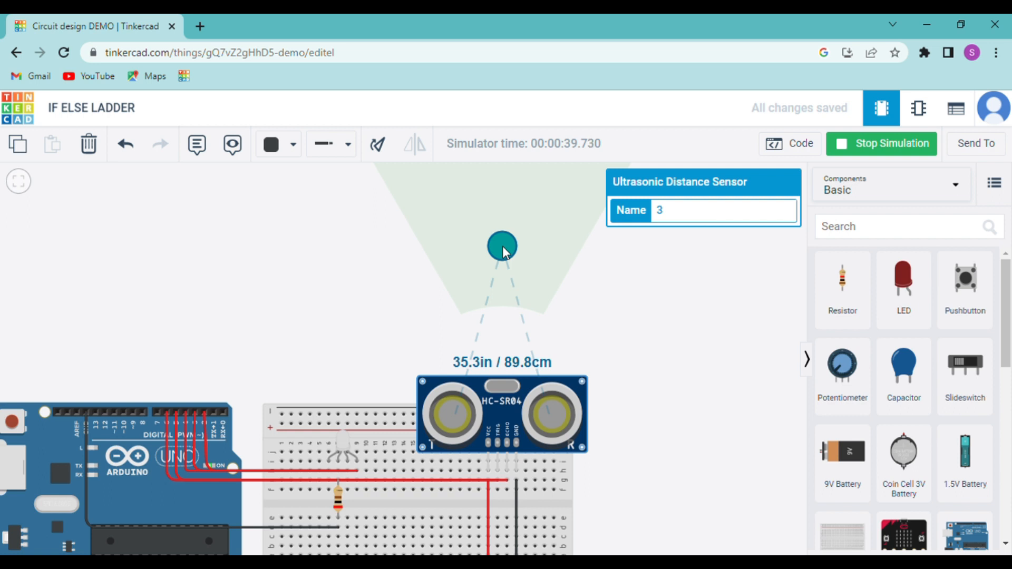